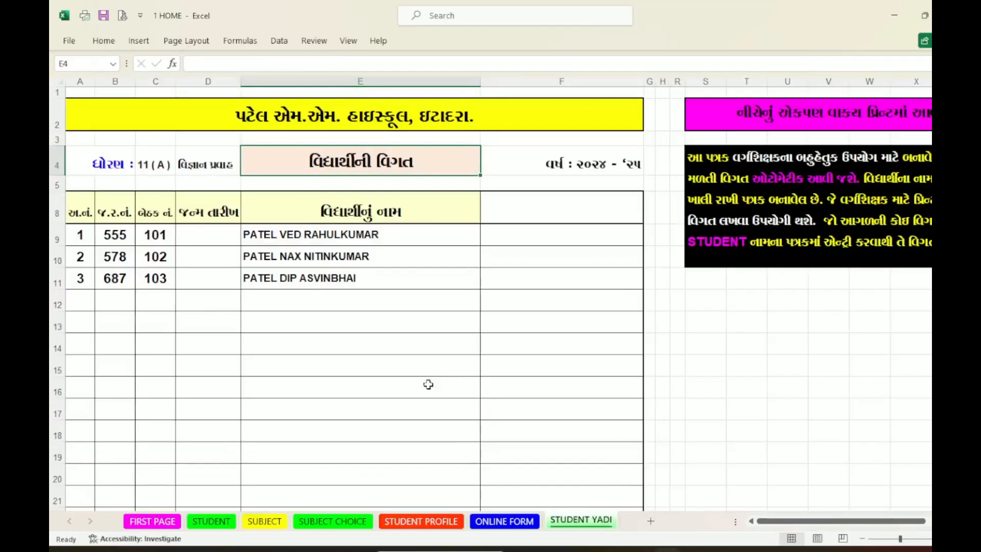
- Look through the FIRST PAGE and STUDENT sheets, ending on the SUBJECT sheet
left_click(156, 522)
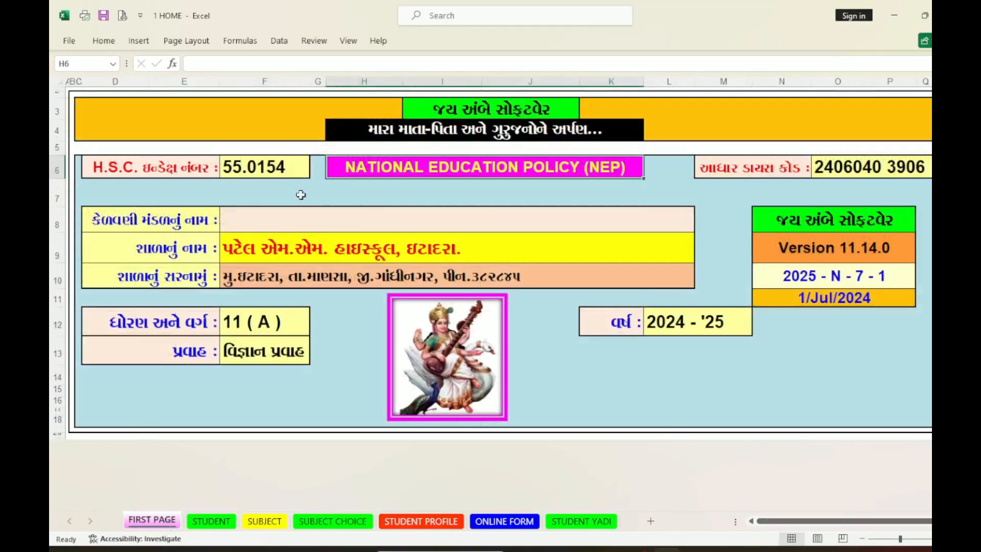
left_click(211, 521)
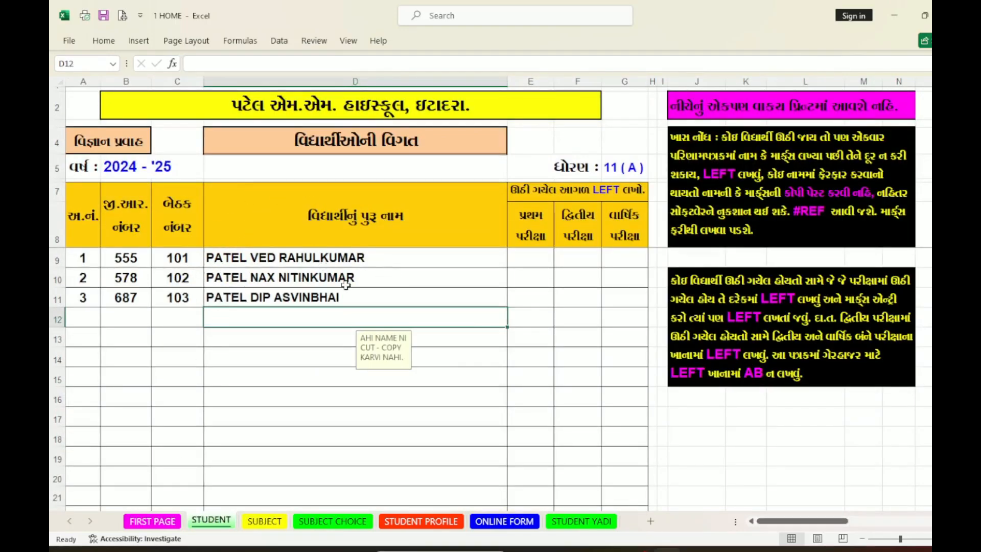
left_click(262, 522)
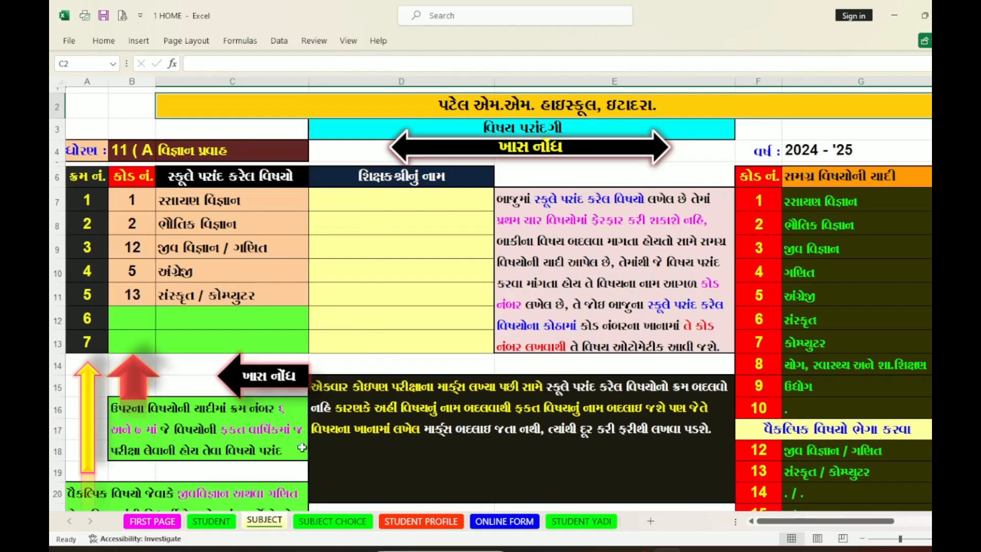
- Try to edit the third chosen subject's code in cell B9 of the SUBJECT sheet
left_click(174, 250)
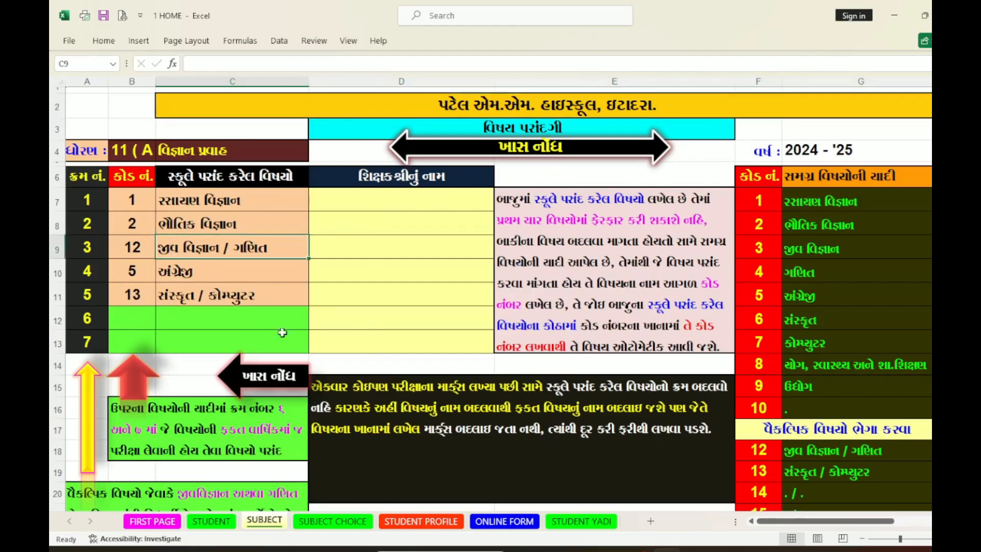
left_click(151, 251)
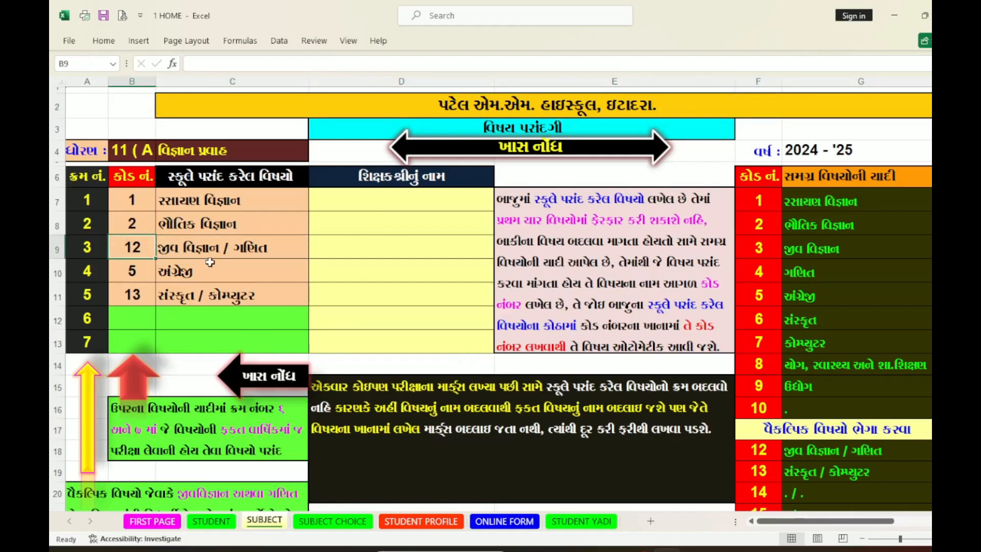
double_click(145, 249)
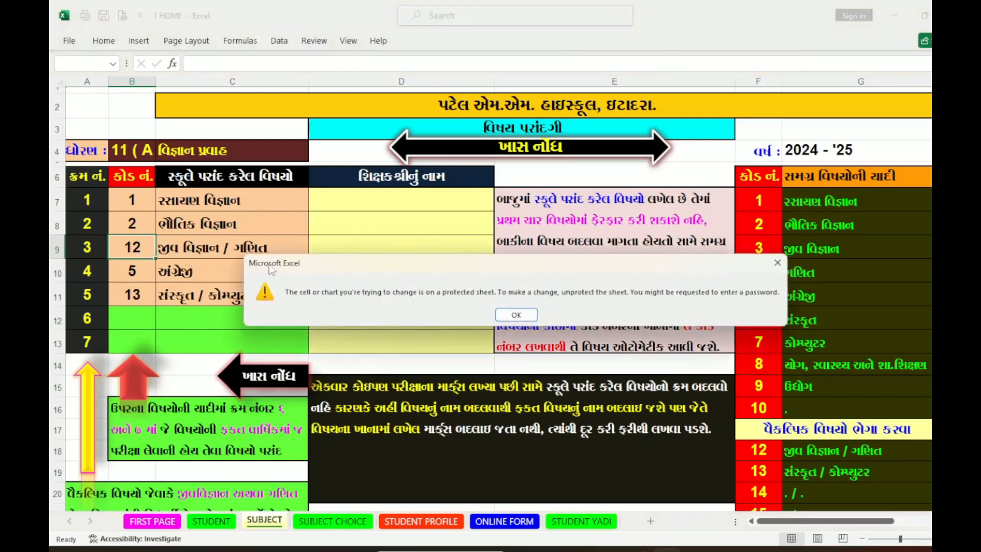
left_click(516, 314)
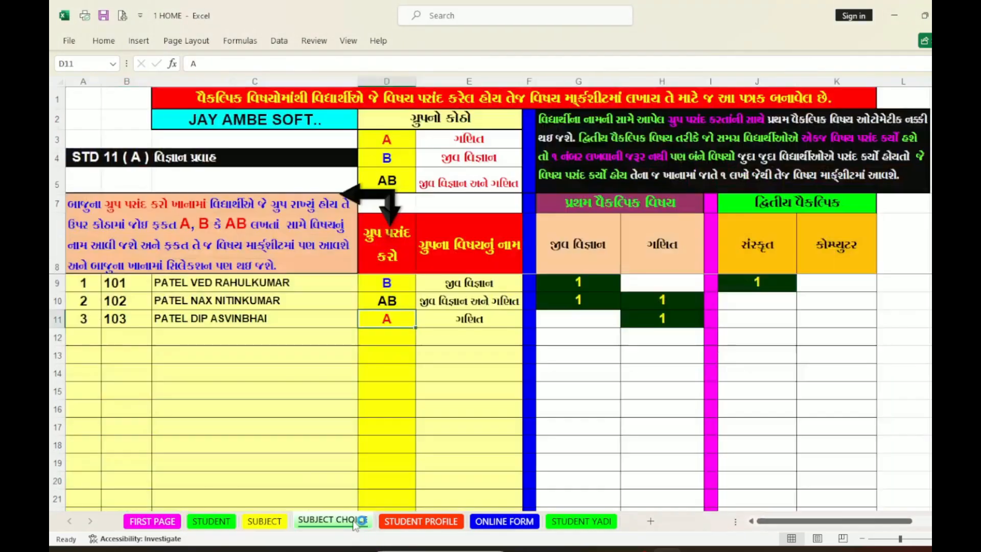
- On the SUBJECT CHOICE sheet, set the first student's group in cell D9 to A and check the marked subject
left_click(358, 522)
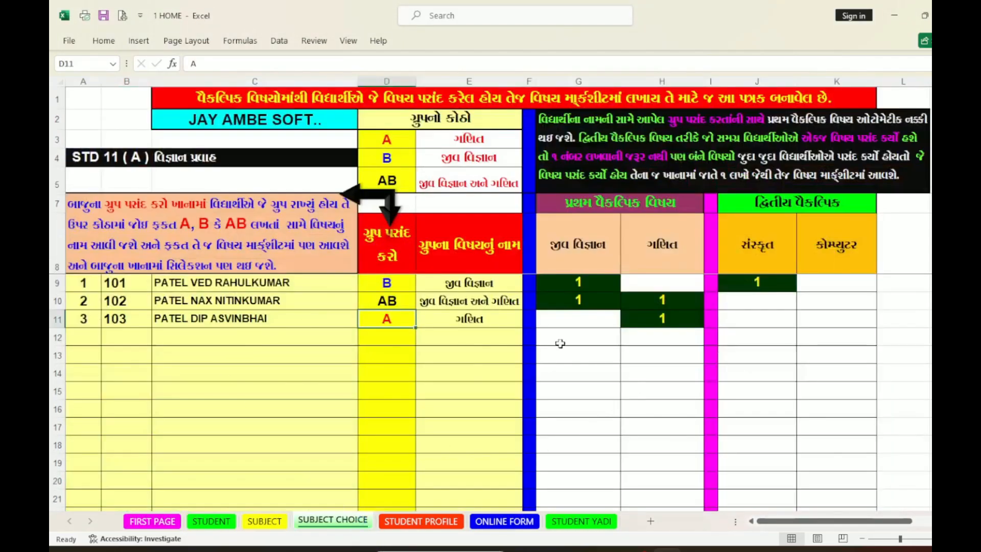
left_click(393, 284)
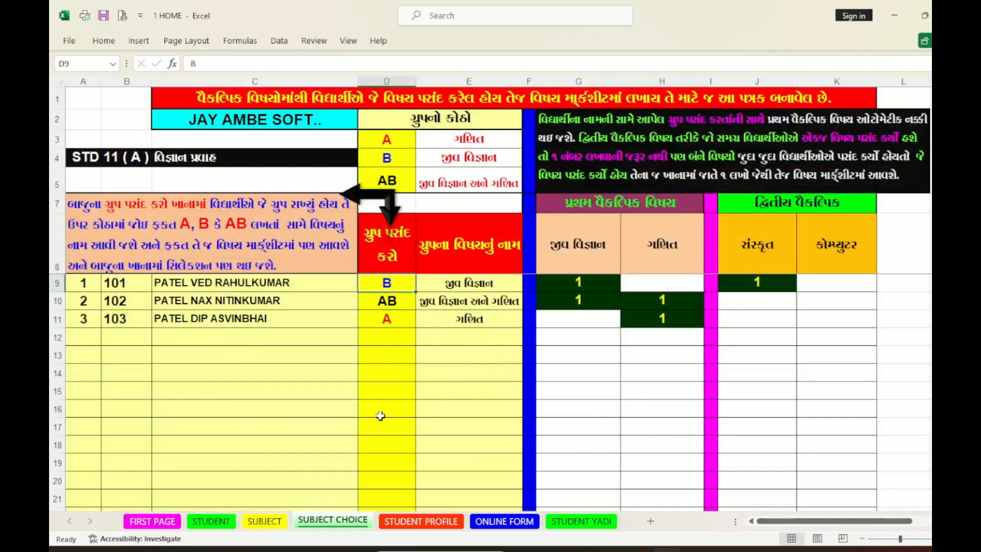
key("Delete")
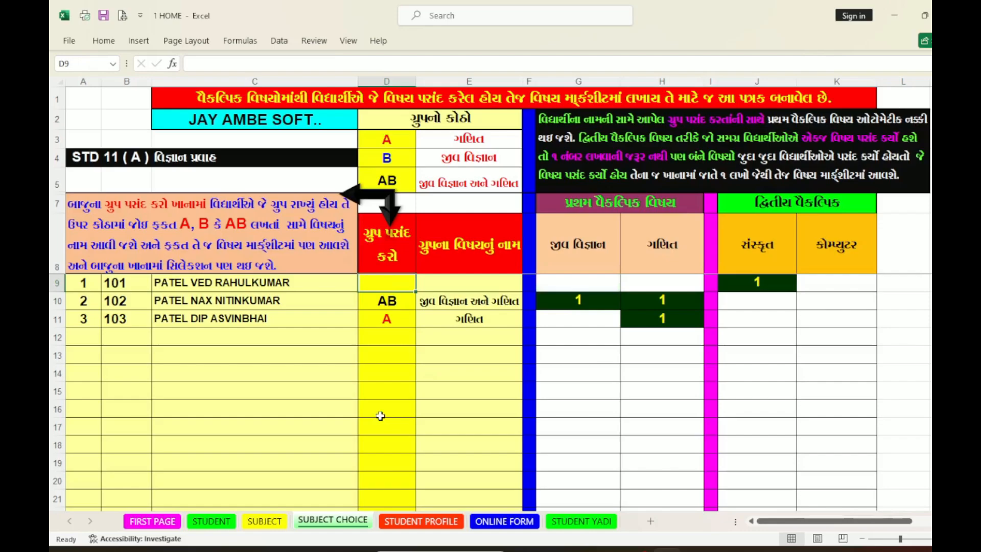
type("A")
key("Return")
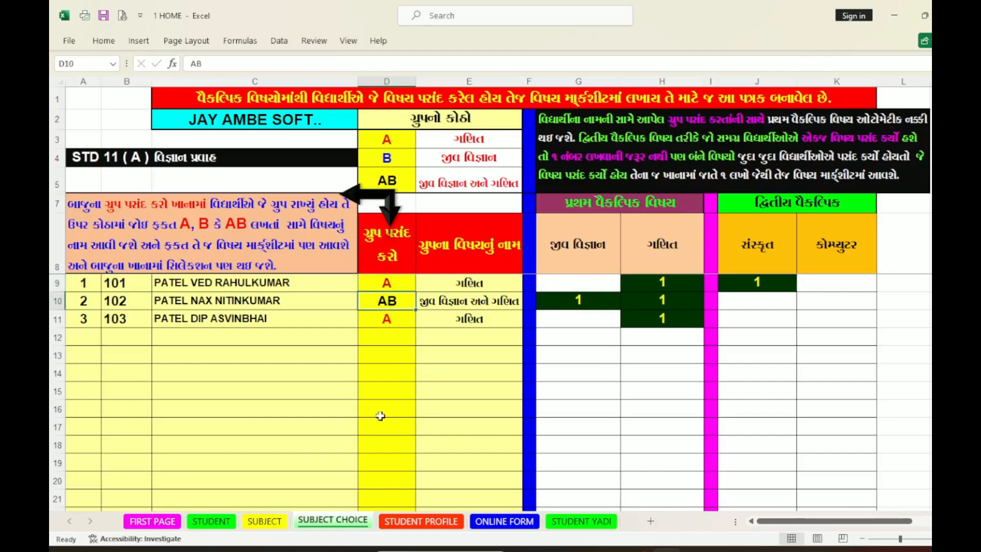
left_click(671, 282)
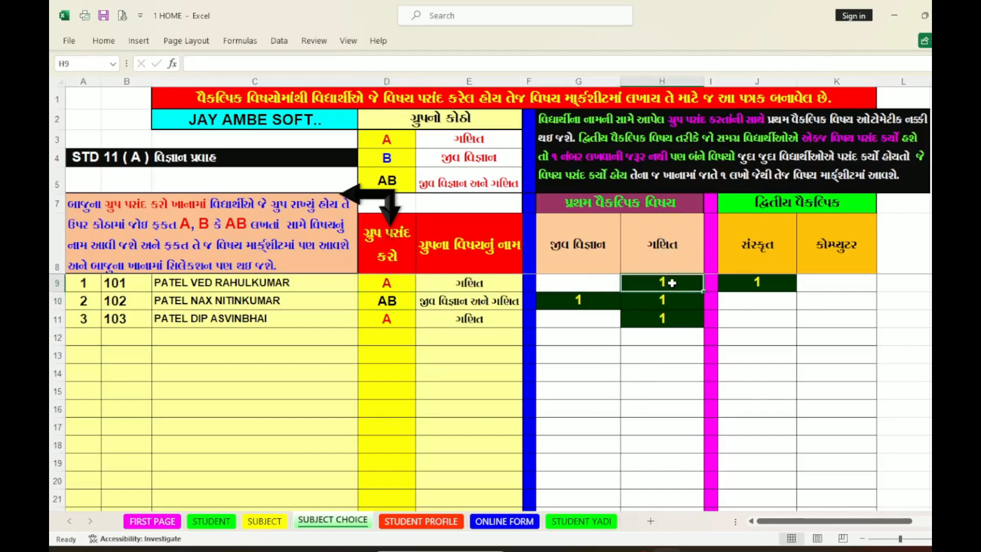
- Set the second student's group in cell D10 to A and the third student's group in D11 to B
left_click(389, 299)
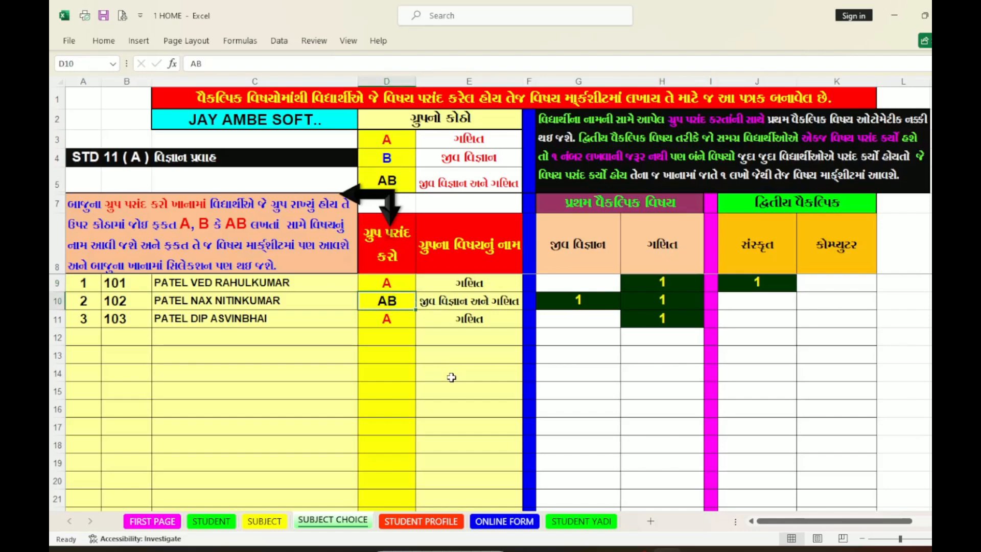
key("Delete")
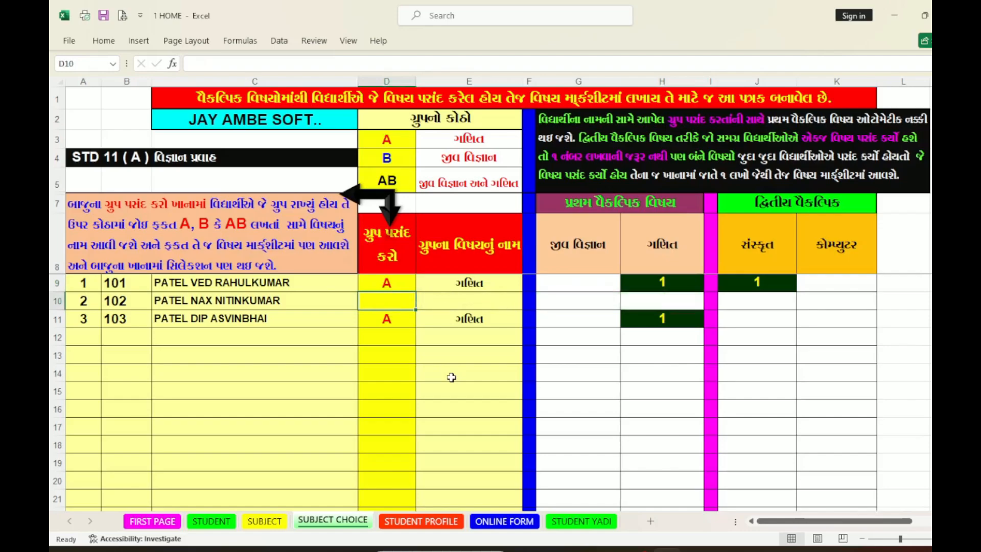
type("A")
key("Return")
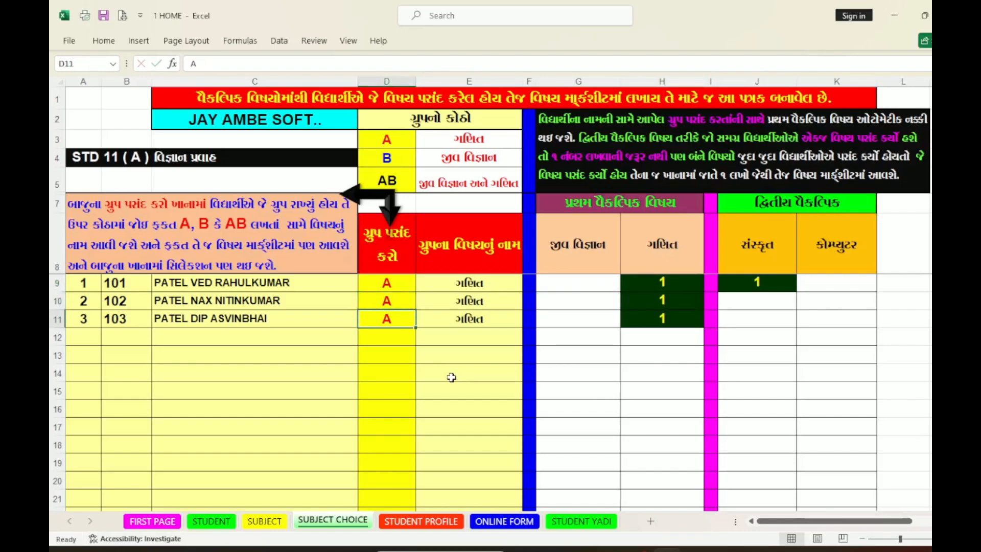
type("B")
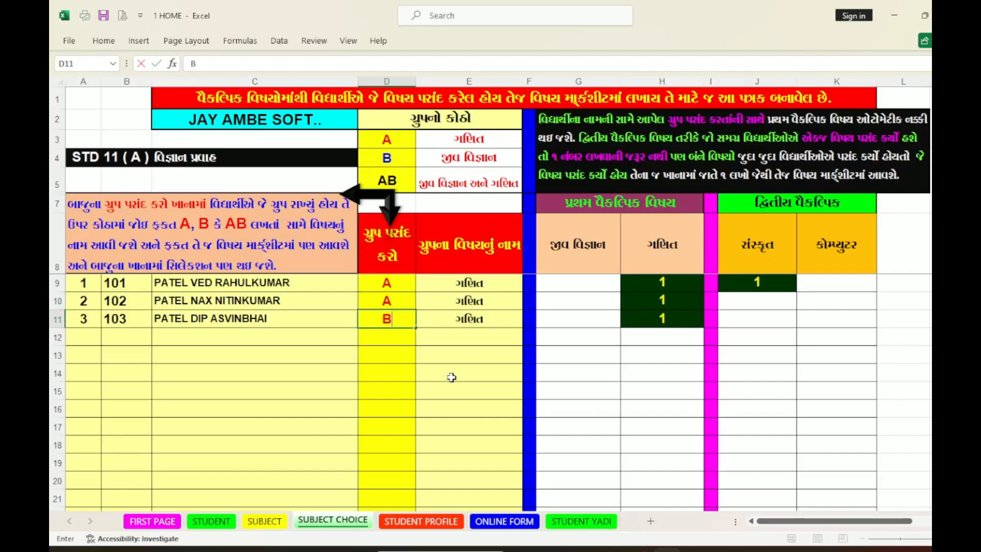
key("Return")
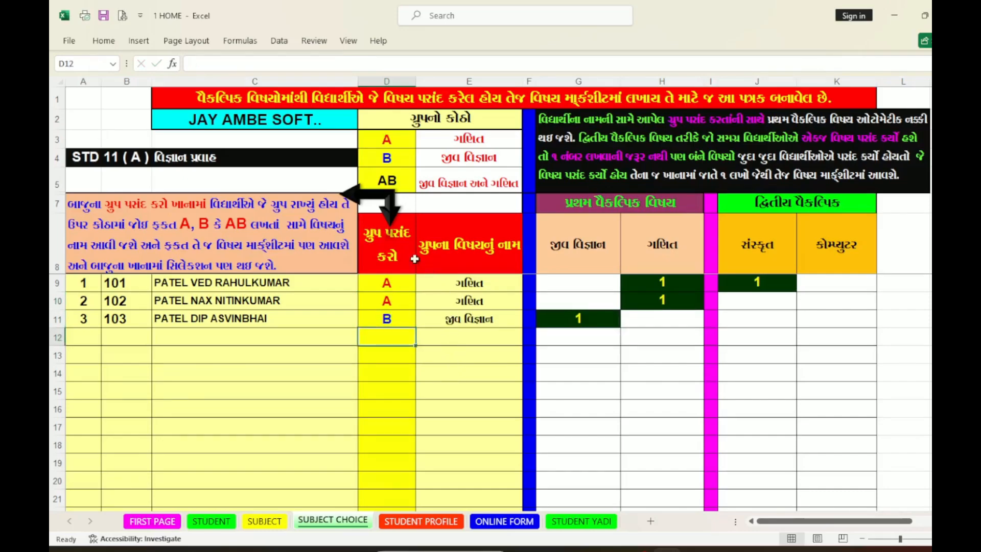
left_click(393, 315)
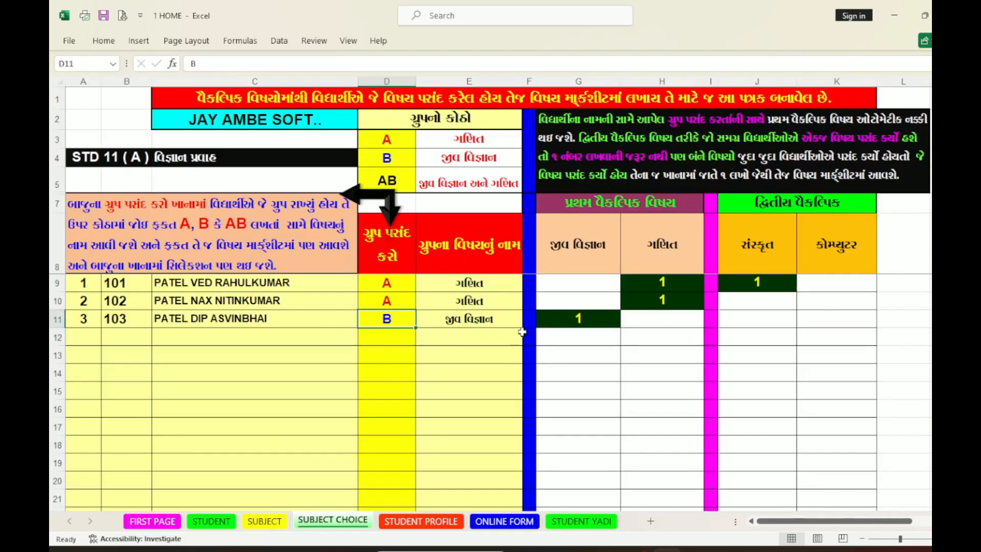
left_click(465, 320)
left_click(569, 319)
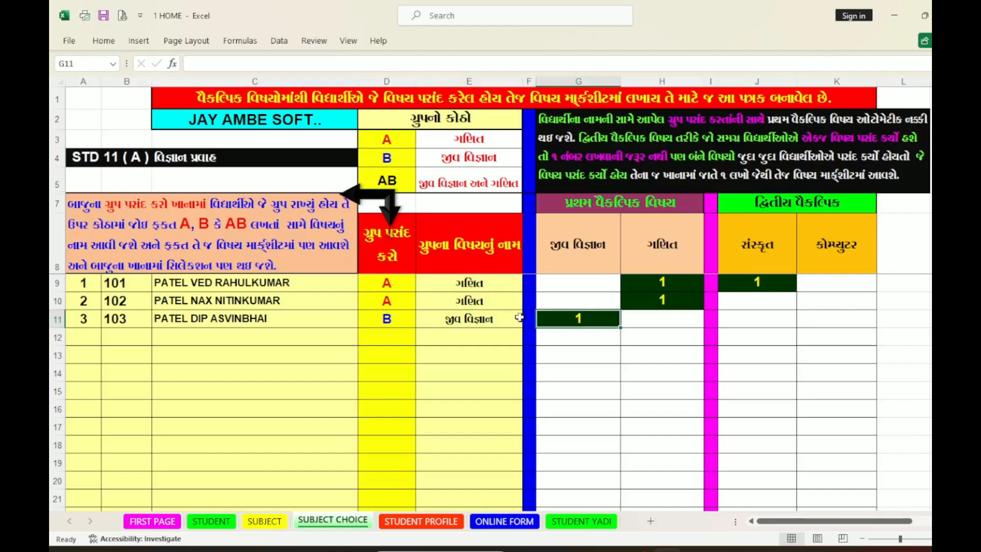
- Set the second student's group in cell D10 to AB and check the subjects marked in that row
left_click(380, 303)
type("AB")
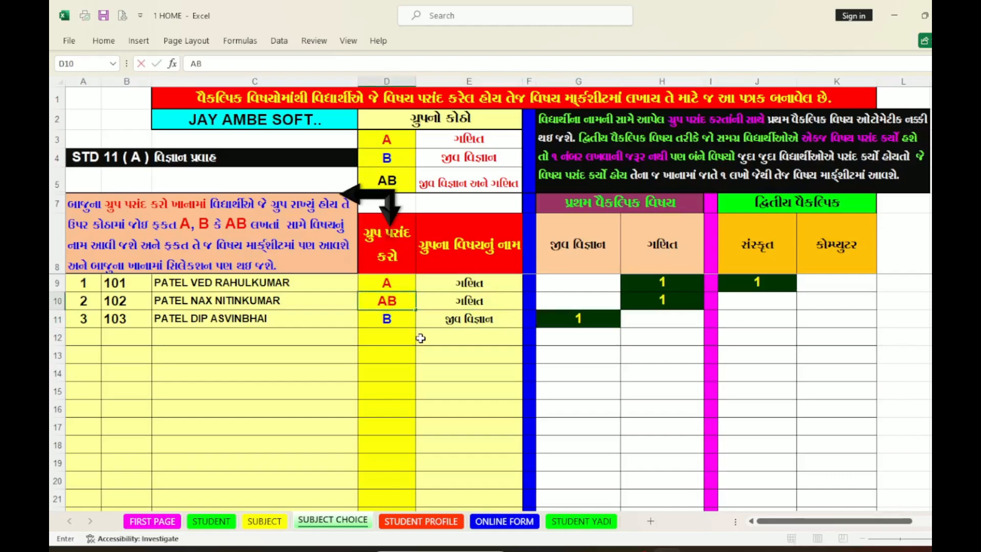
key("Return")
key("Up")
key("Right")
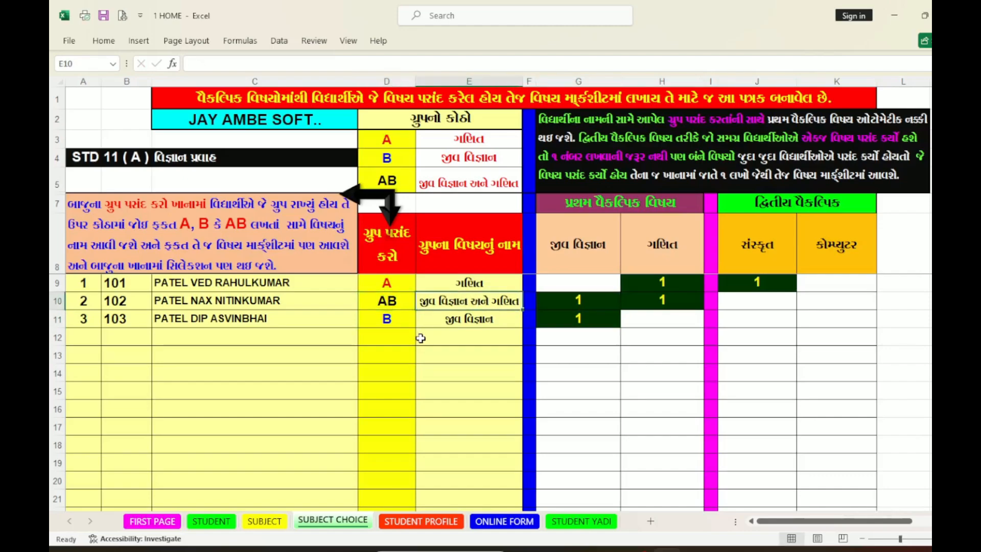
key("Right")
key("Right")
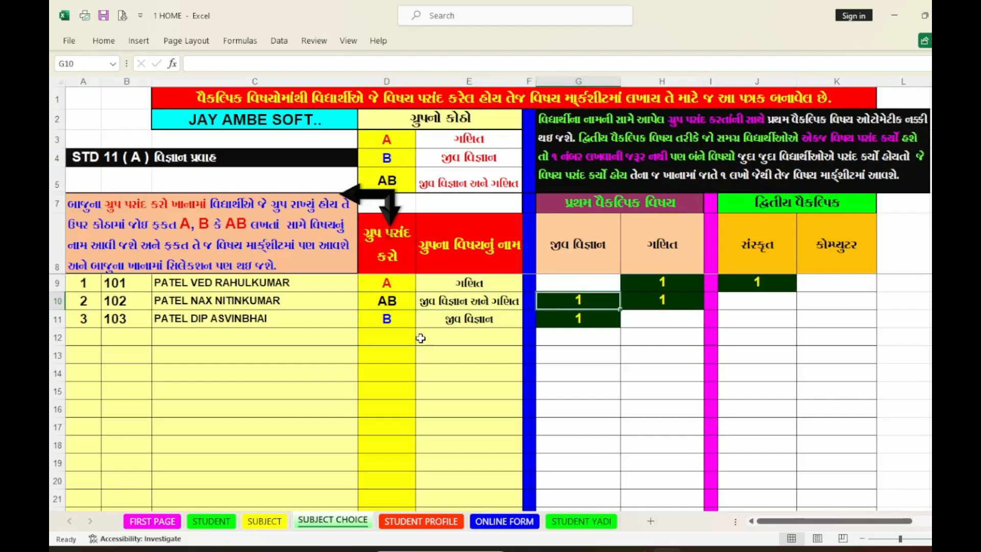
key("Right")
- Change the second student's group in cell D10 back to A
key("Left")
key("Left")
key("Left")
key("Left")
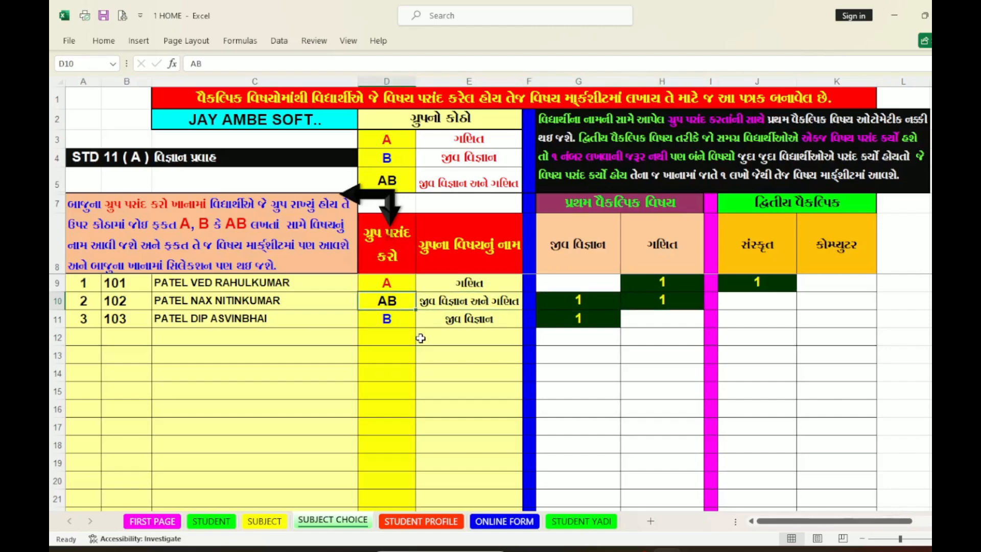
type("A")
key("Return")
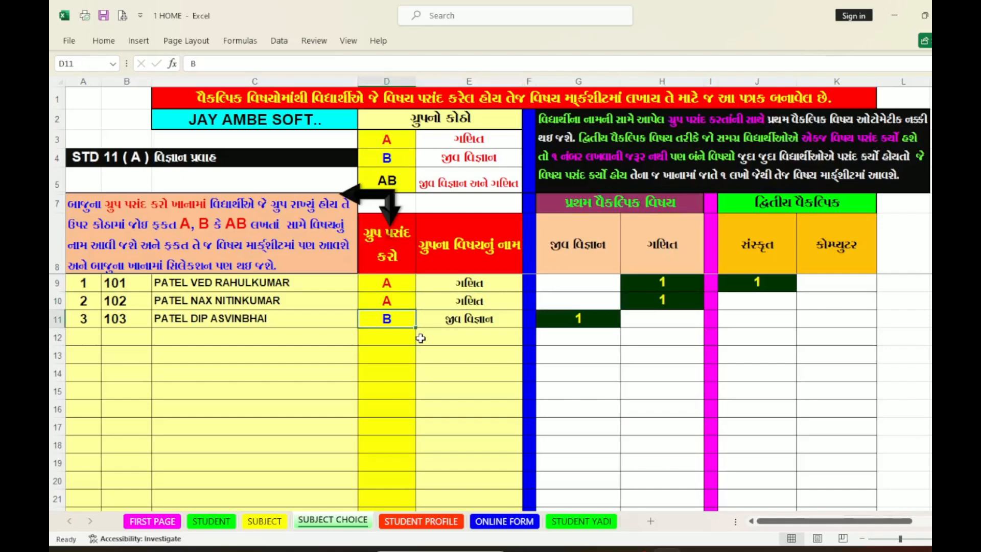
- Mark Computer as the second elective for the first two students by entering 1 in cells K9 and K10
left_click(830, 282)
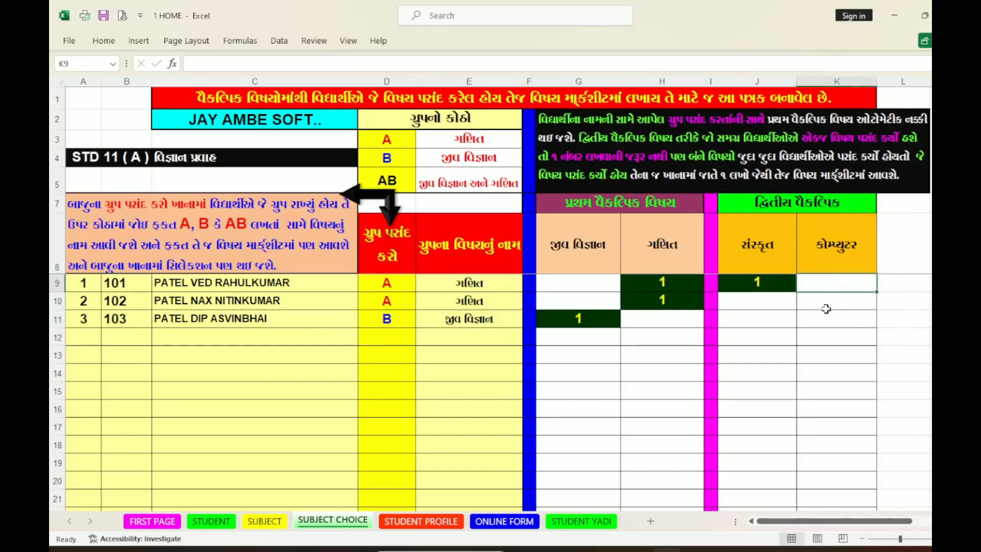
type("1")
key("Return")
type("1")
- Clear the first student's Sanskrit mark in cell J9 and enter 1 for the third student in J11
key("Left")
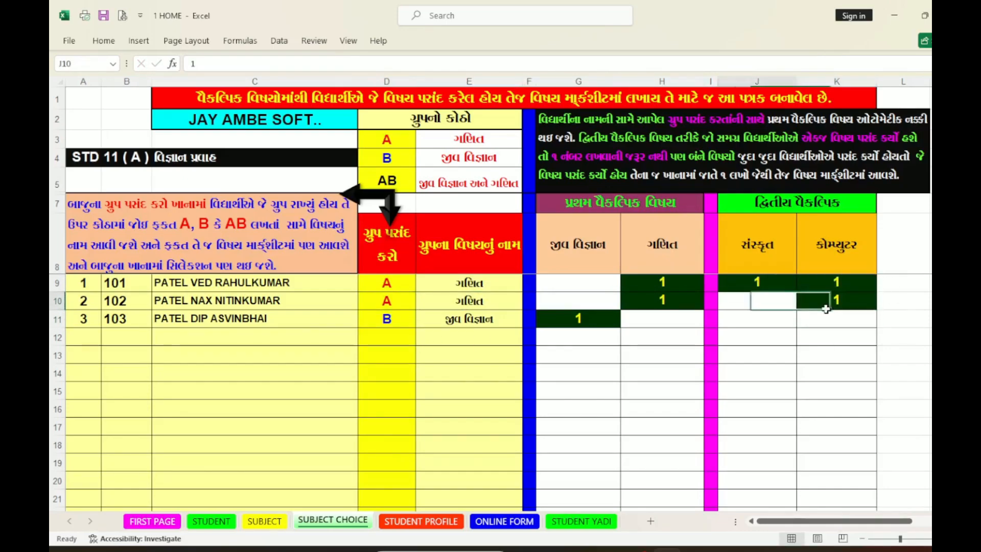
key("Up")
key("Delete")
key("Down")
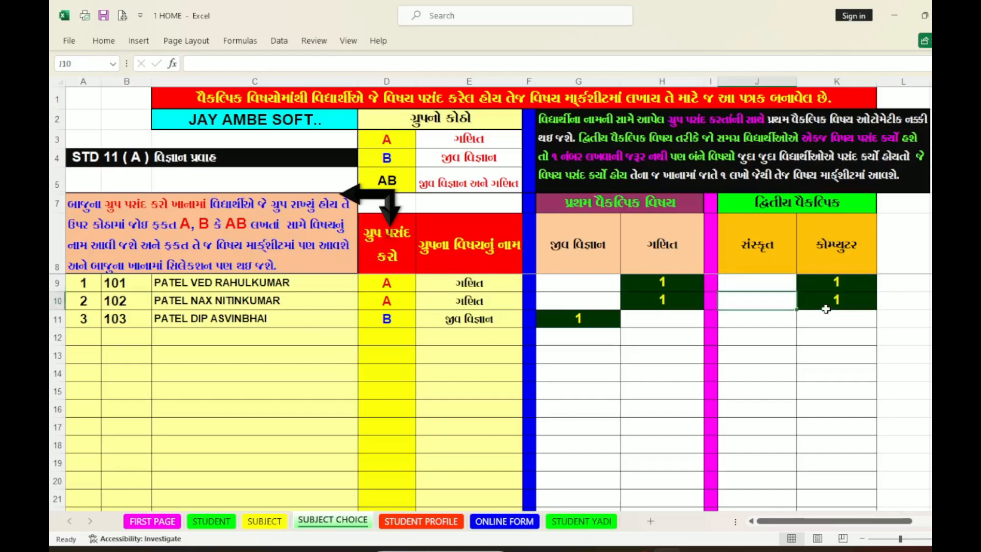
key("Down")
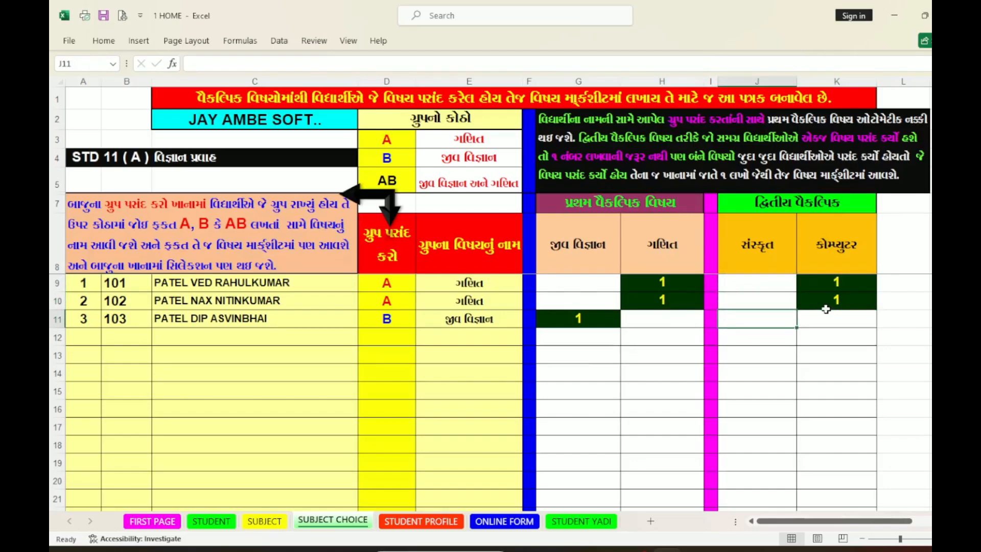
type("1")
key("Return")
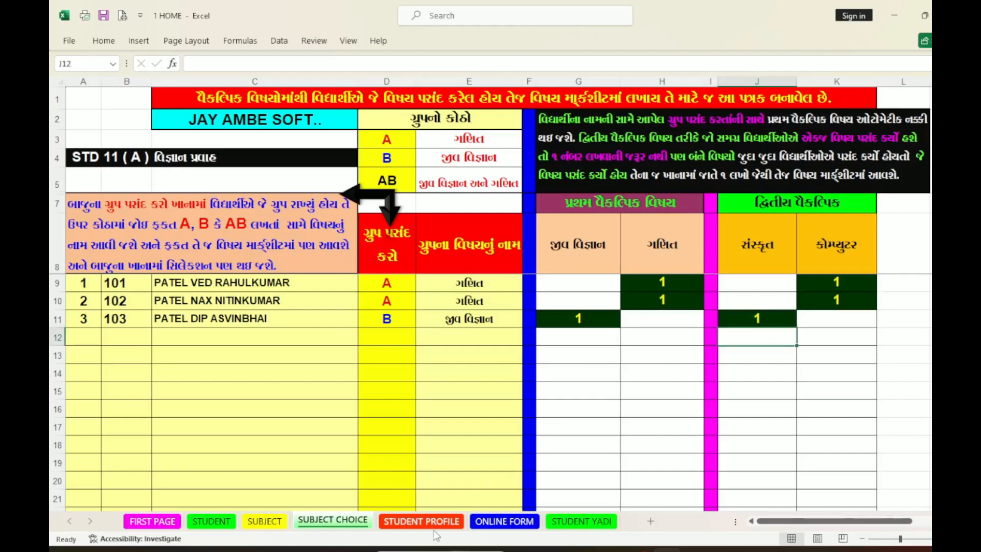
- Examine the STUDENT PROFILE sheet's gender and caste code cells and the remaining columns along the first student's row
left_click(424, 521)
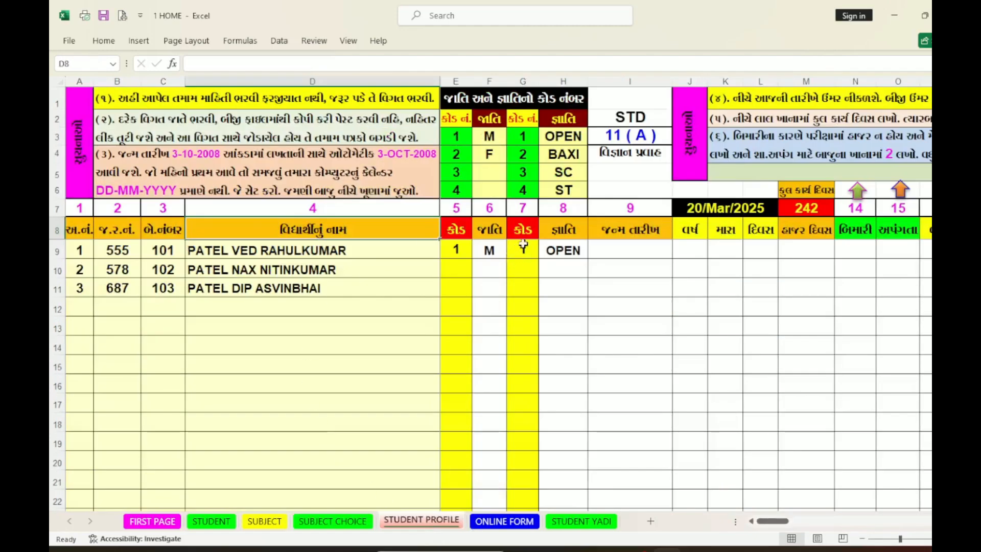
left_click(459, 264)
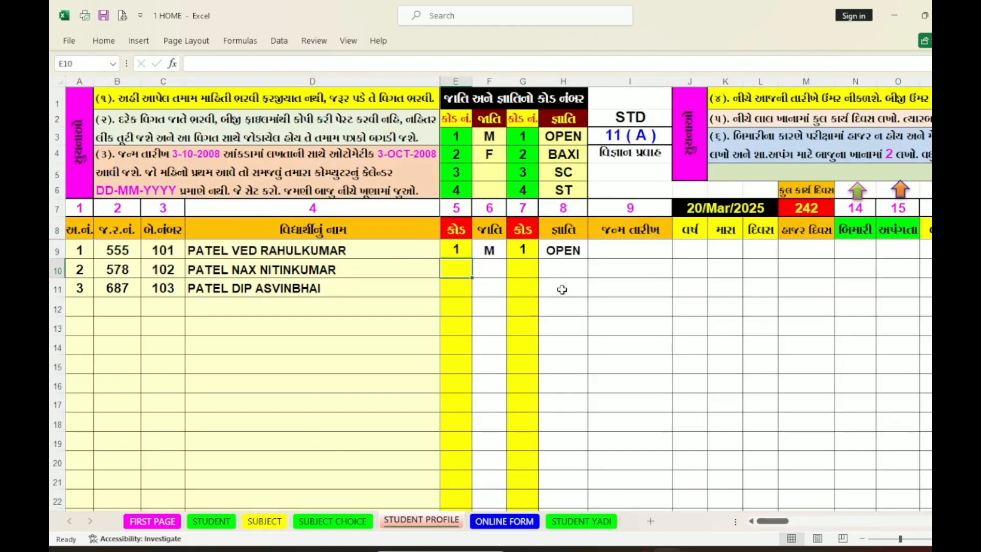
left_click(624, 253)
key("Right")
key("Right")
key("Right")
key("Right")
key("Right")
key("Right")
key("Right")
key("Right")
key("Right")
key("Right")
key("Right")
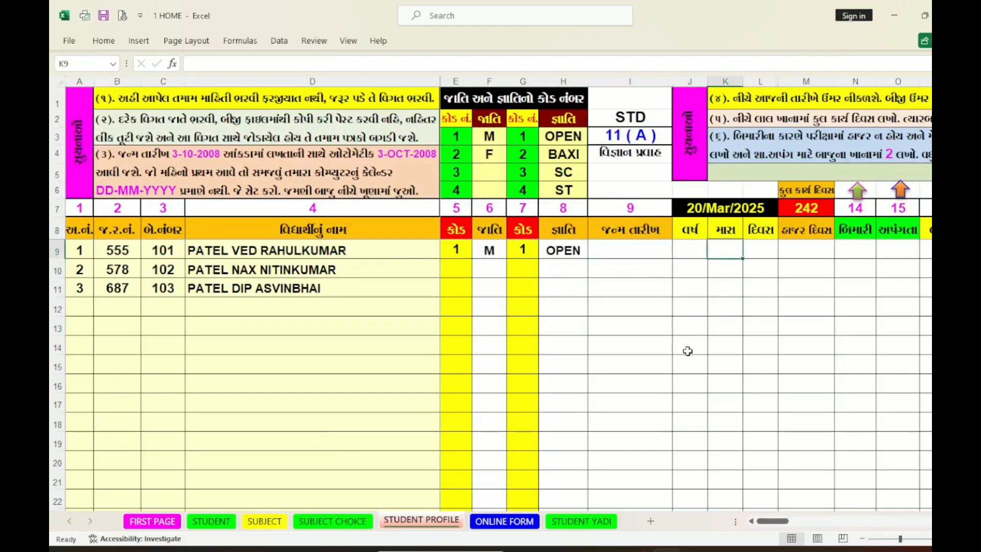
key("Left")
key("Left")
key("Left")
key("Left")
key("Left")
key("Left")
key("Left")
key("Left")
key("Left")
key("Left")
key("Left")
key("Left")
key("Left")
key("Left")
key("Left")
key("Left")
key("Left")
key("Left")
key("Left")
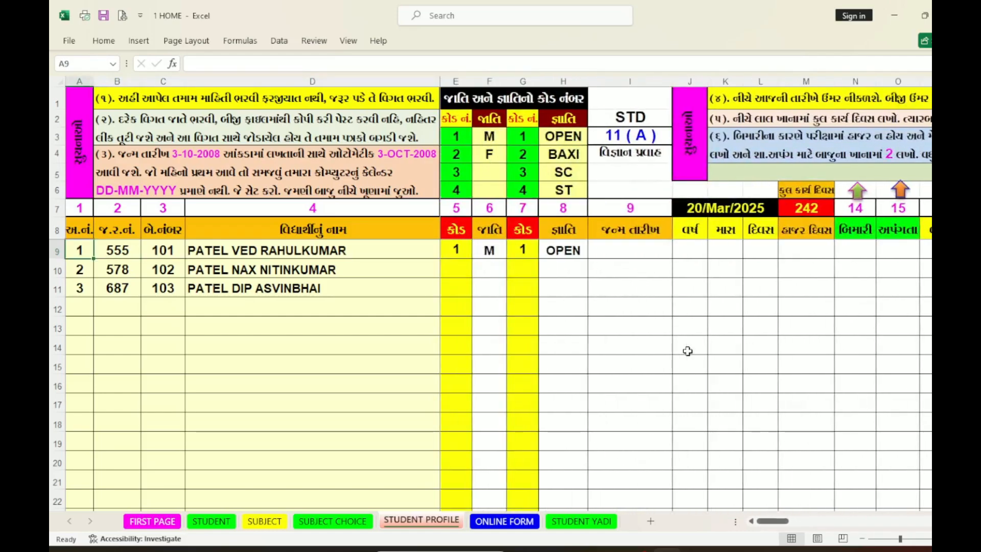
- View the first student's subject selection approval slip on the ONLINE FORM sheet at a larger zoom
left_click(525, 526)
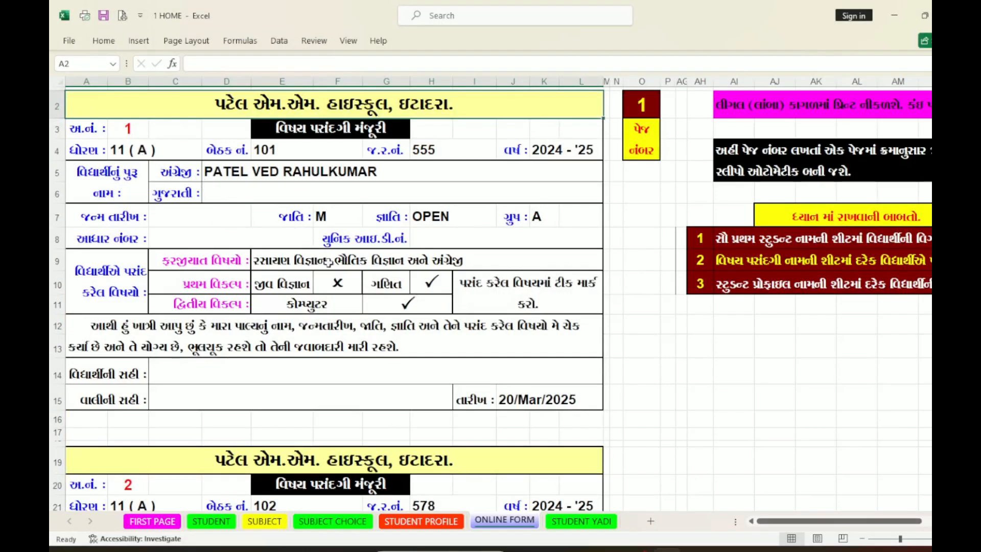
scroll(350, 296, "up", 1)
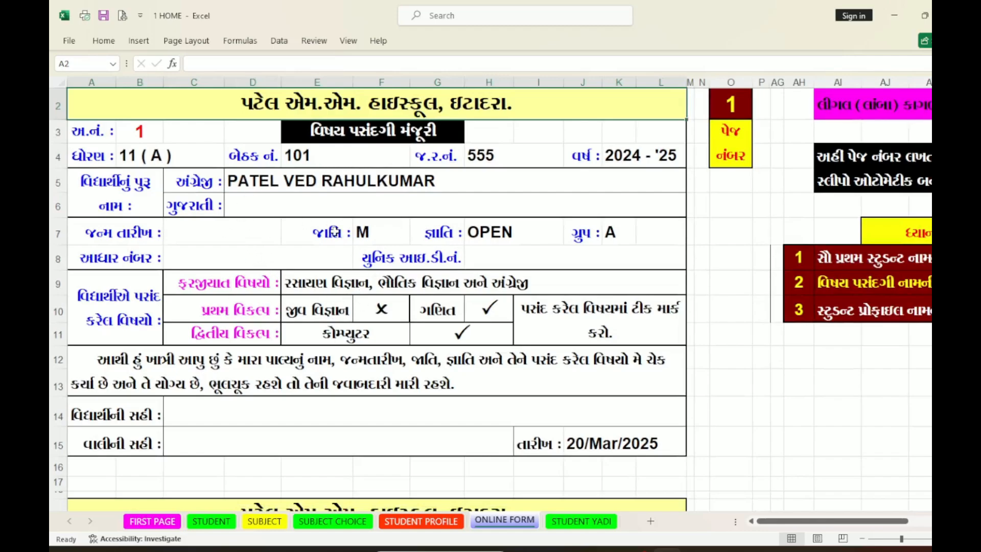
- Compare the compulsory subjects and first elective choices on the three students' ONLINE FORM approval slips
left_click(246, 286)
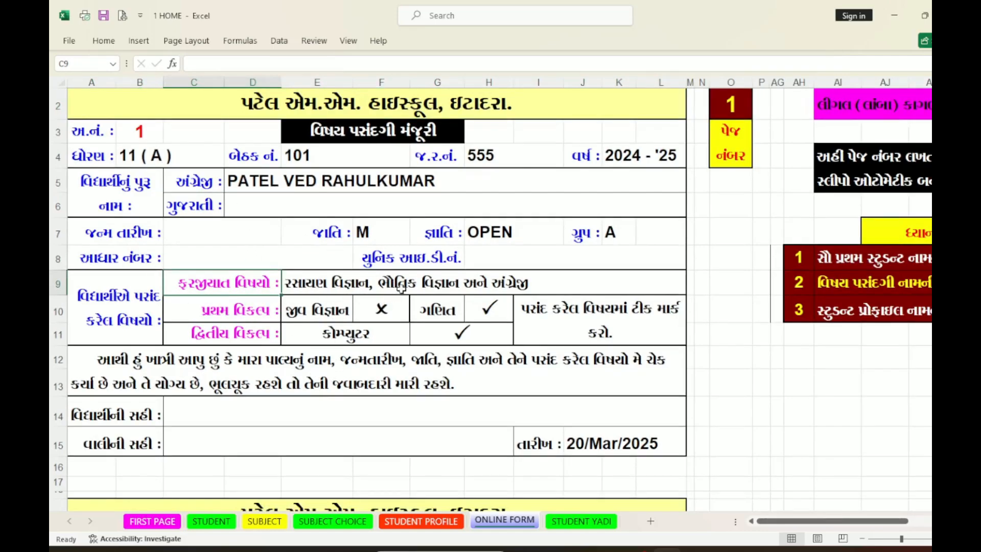
left_click(508, 286)
left_click(269, 311)
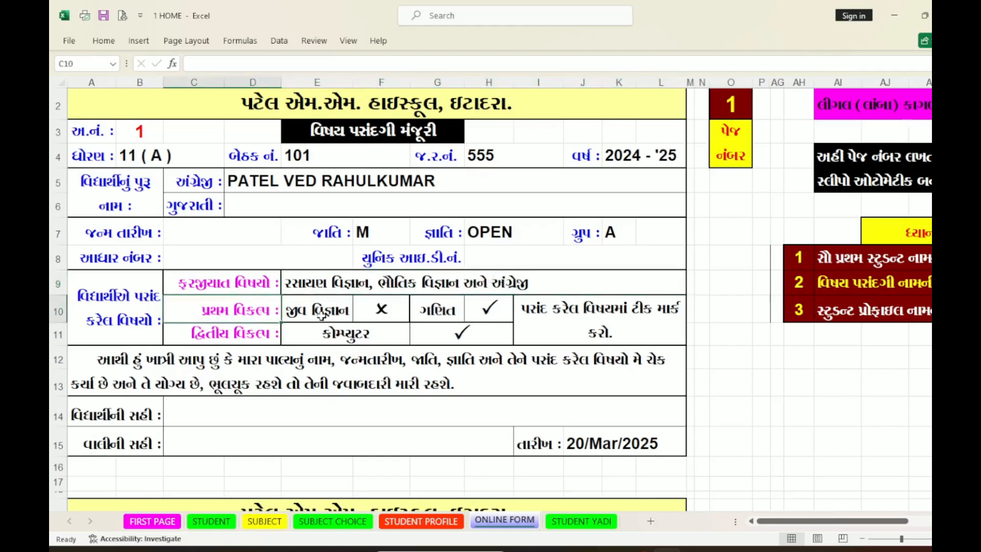
left_click(325, 310)
scroll(325, 308, "down", 5)
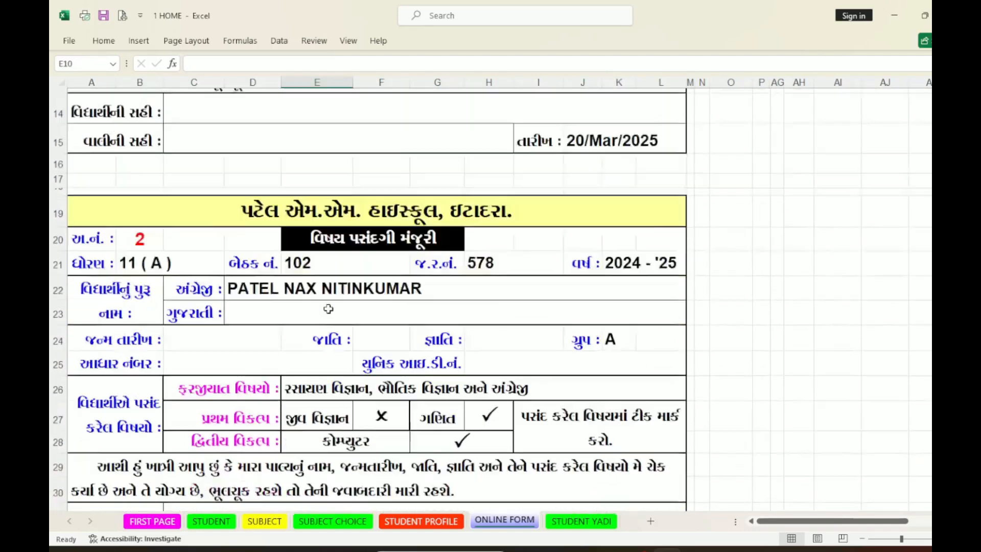
left_click(295, 337)
scroll(302, 335, "down", 7)
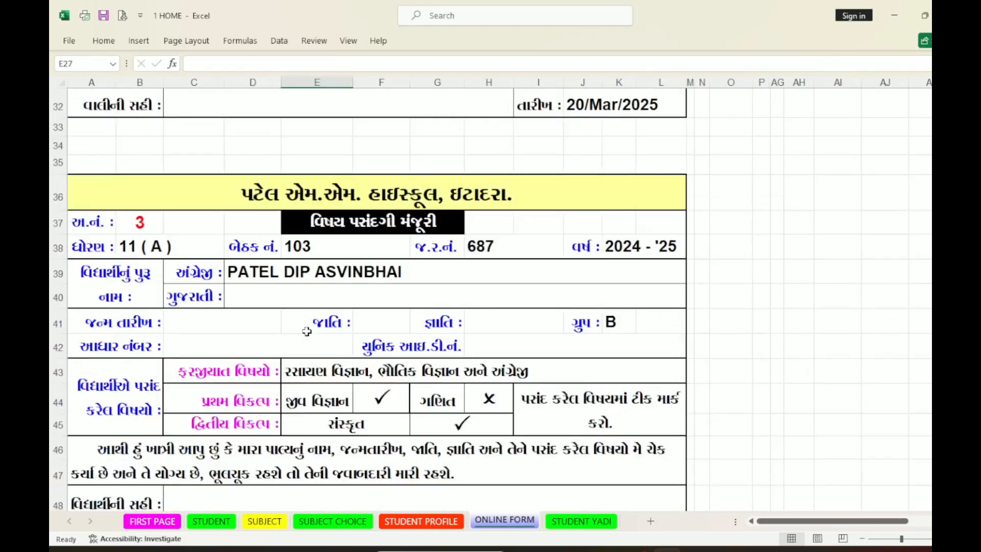
left_click(317, 281)
scroll(316, 282, "up", 12)
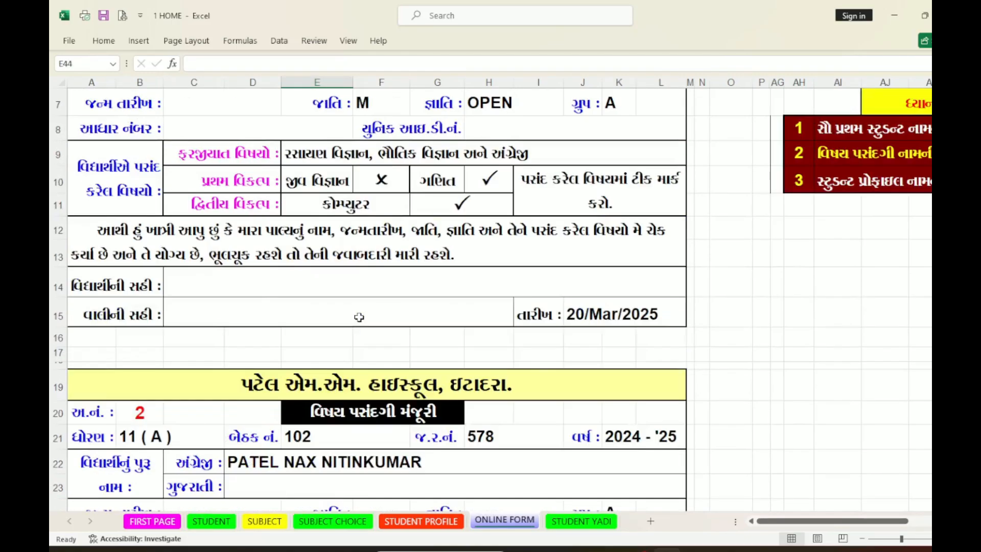
- Examine the Biology and Mathematics marks and the second elective on each of the three approval slips
left_click(450, 316)
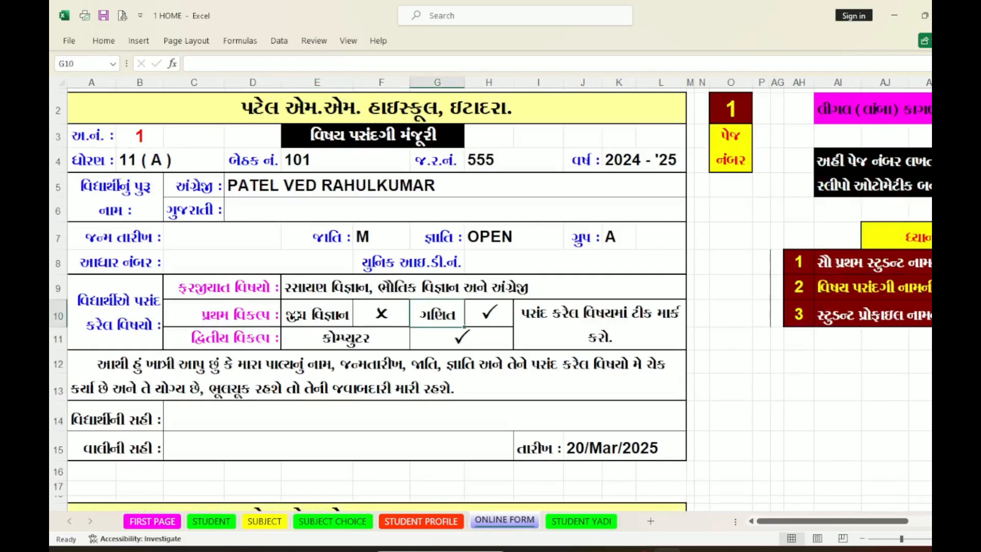
left_click(296, 316)
left_click(438, 318)
scroll(503, 305, "down", 6)
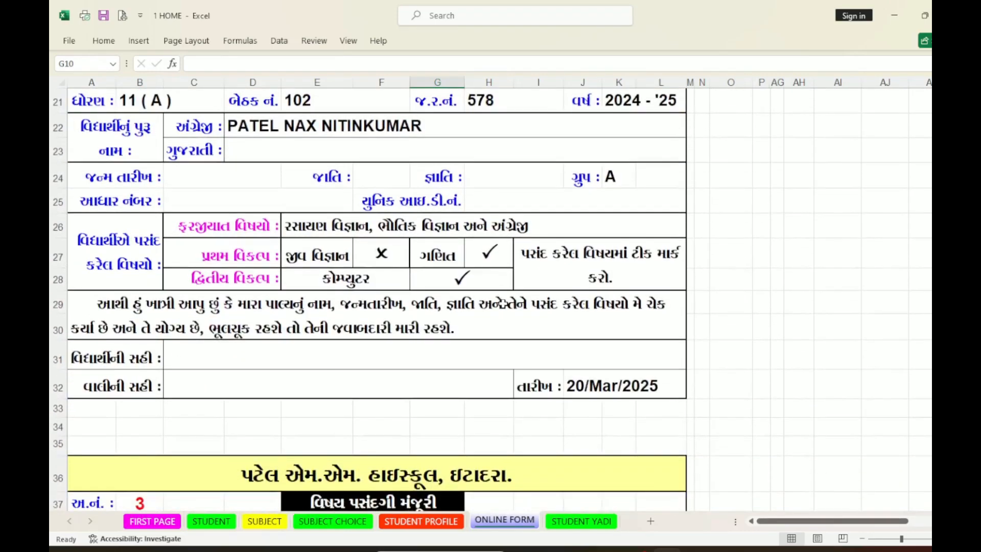
scroll(426, 272, "down", 5)
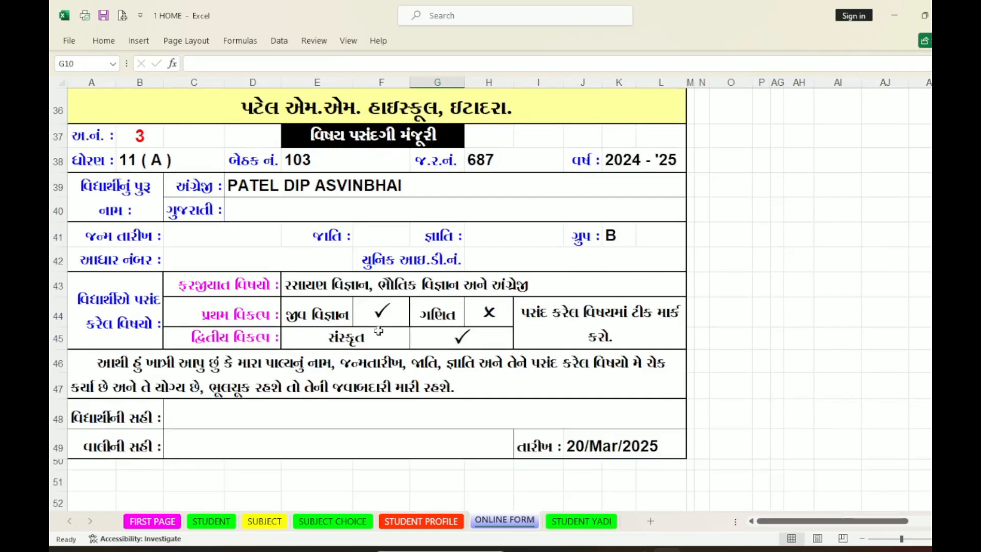
left_click(354, 338)
left_click(473, 342)
scroll(467, 350, "up", 2)
scroll(467, 350, "up", 3)
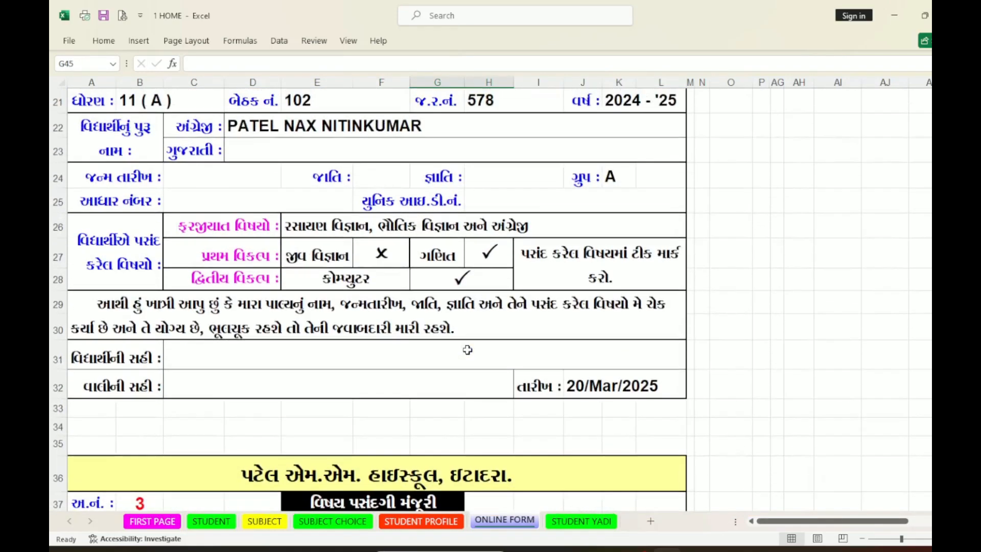
scroll(460, 280, "up", 6)
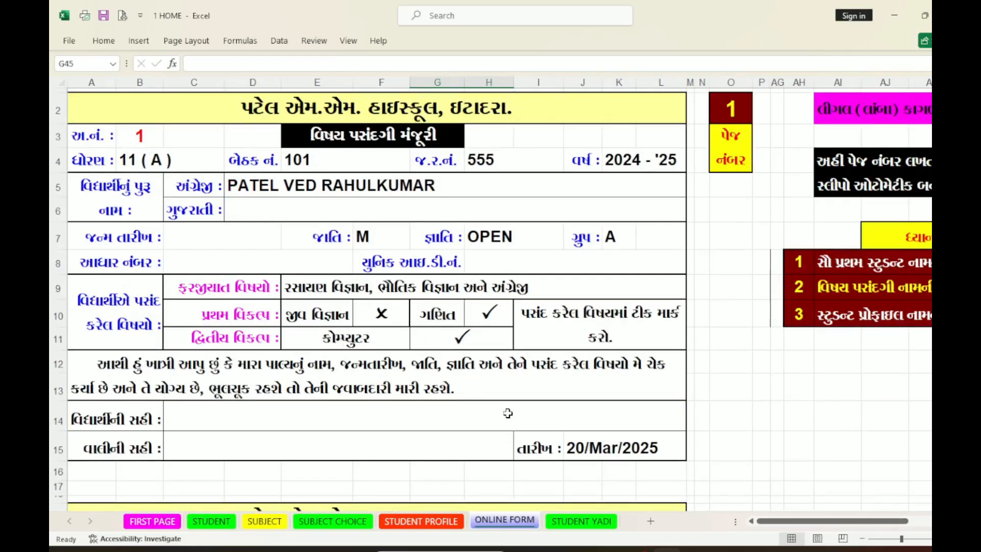
- Check the first slip's birth date and Aadhaar fields, and examine the STUDENT PROFILE columns from attendance days to PEN NUMBER
left_click(224, 231)
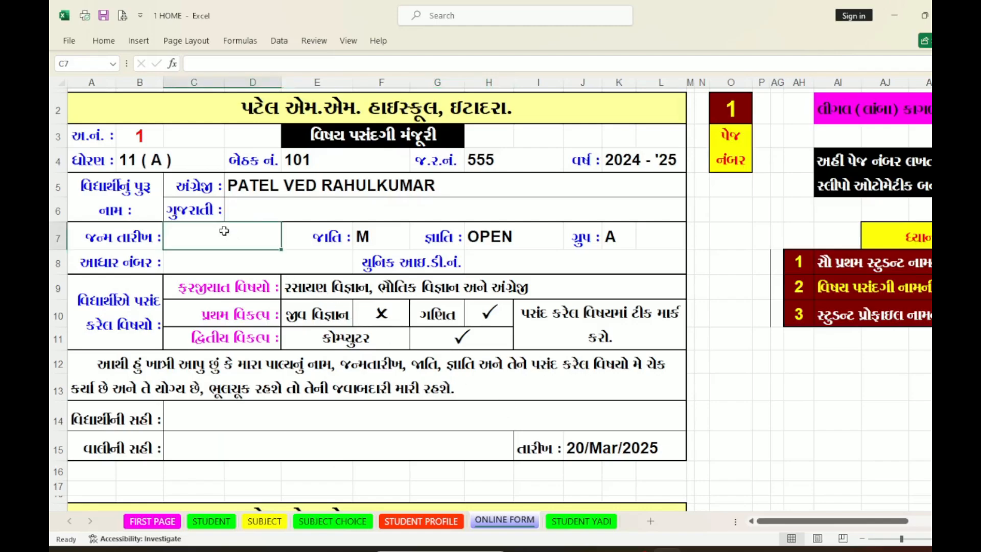
left_click(222, 254)
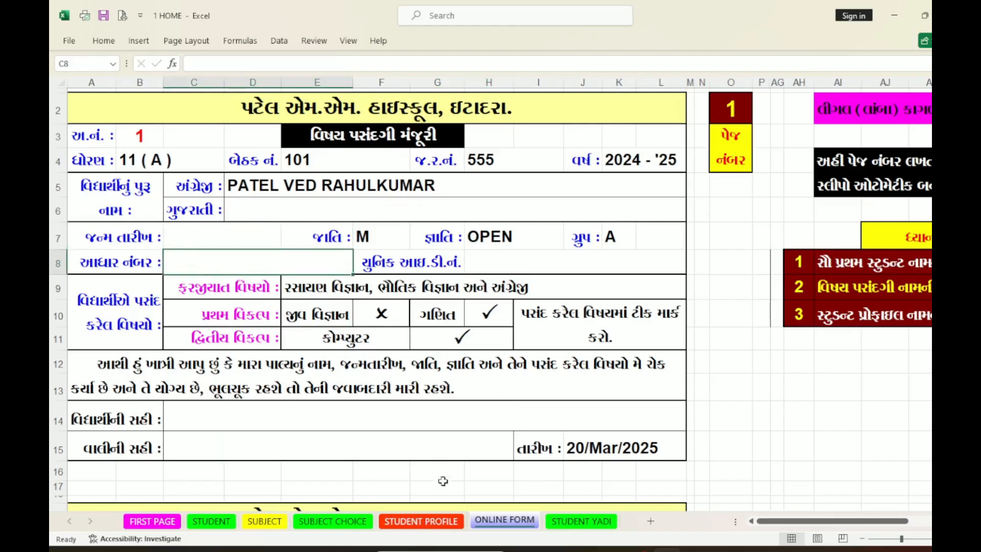
left_click(422, 521)
left_click(828, 256)
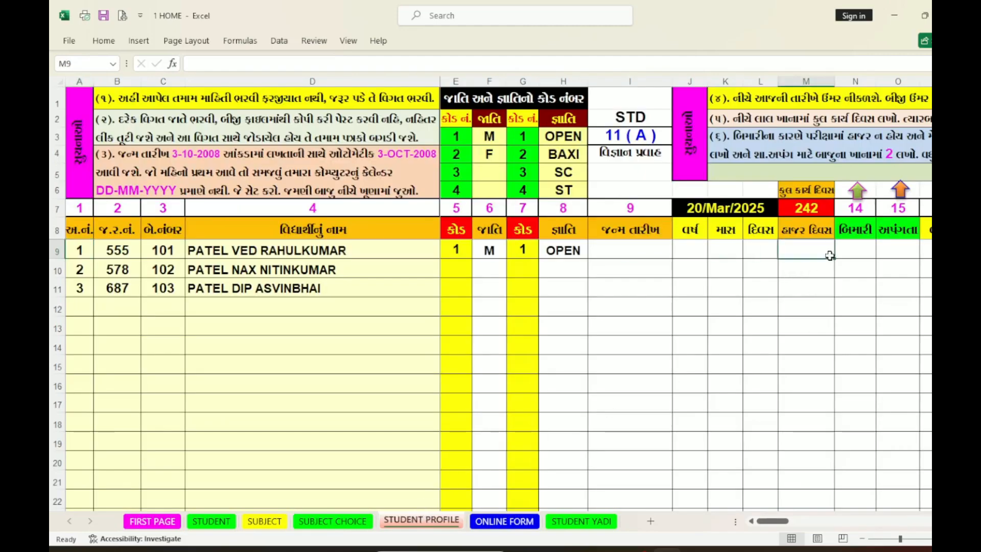
key("Right")
key("Right")
key("Right")
key("Right")
key("Right")
key("Right")
key("Right")
key("Right")
key("Right")
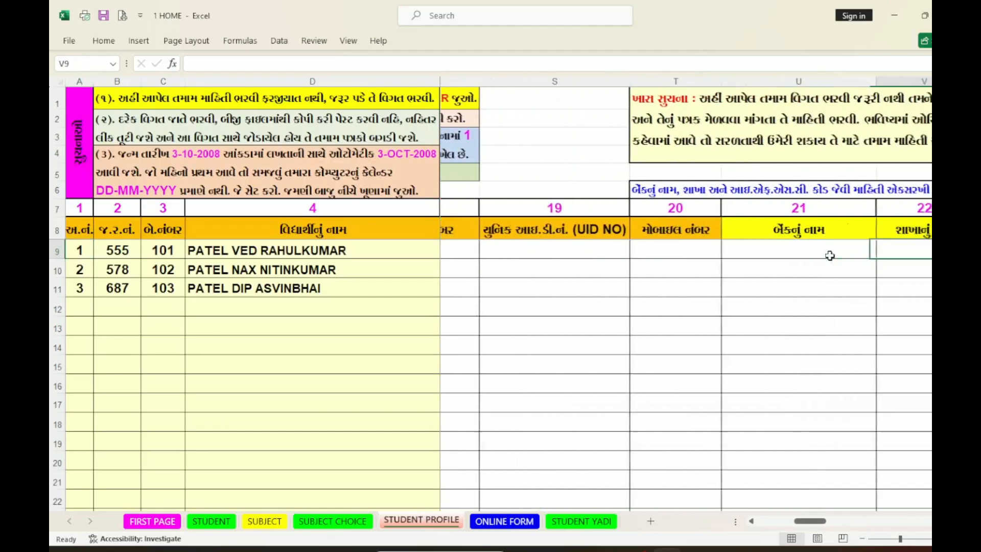
key("Right")
key("Right")
key("Right")
key("Right")
key("Right")
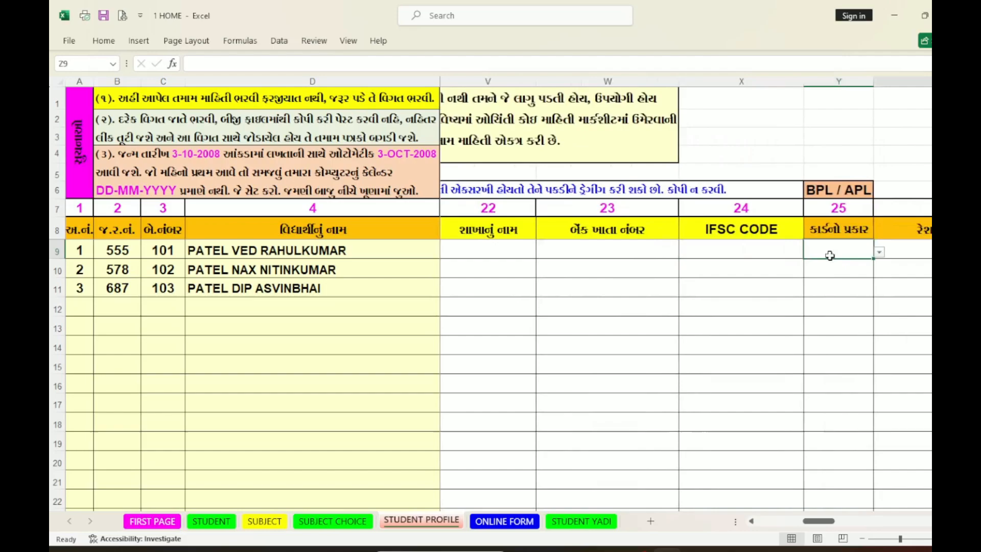
key("Right")
key("Right")
key("Right")
key("Right")
key("Right")
key("Right")
key("Right")
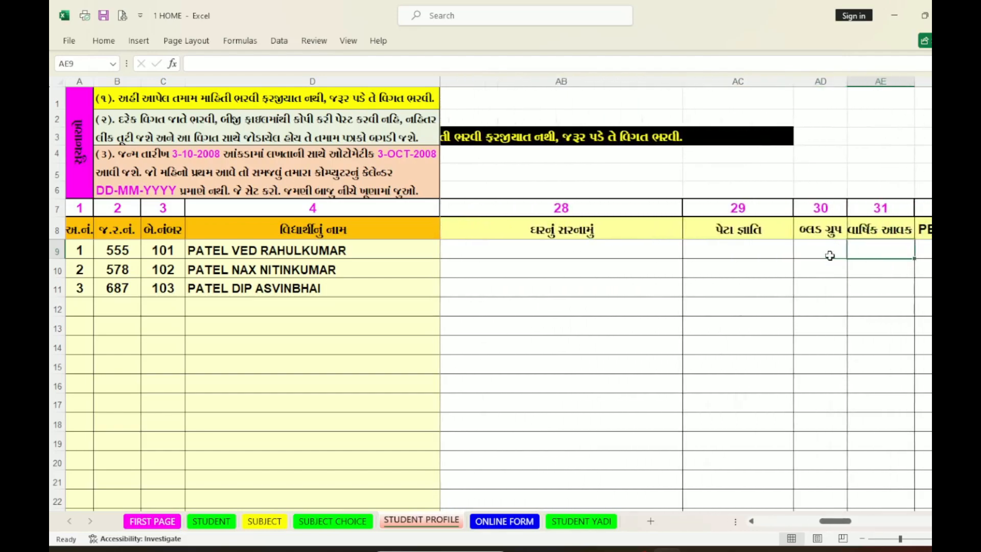
key("Right")
- Review the STUDENT PROFILE columns in reverse along the first student's row, from PEN NUMBER back to the serial number
key("Left")
key("Left")
key("Left")
key("Left")
key("Left")
key("Left")
key("Left")
key("Left")
key("Left")
key("Left")
key("Left")
key("Left")
key("Left")
key("Left")
key("Left")
key("Left")
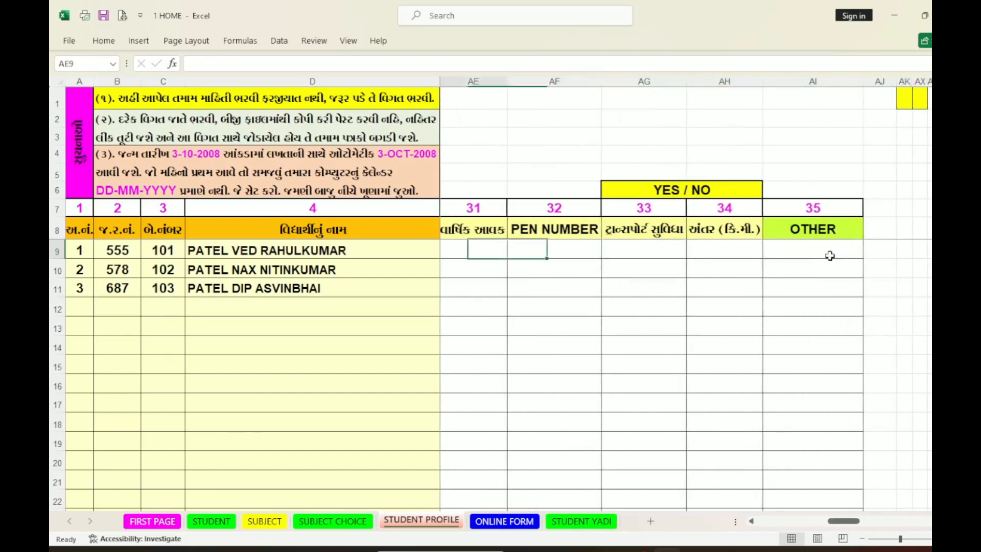
key("Left")
key("Left")
key("Left")
key("Left")
key("Up")
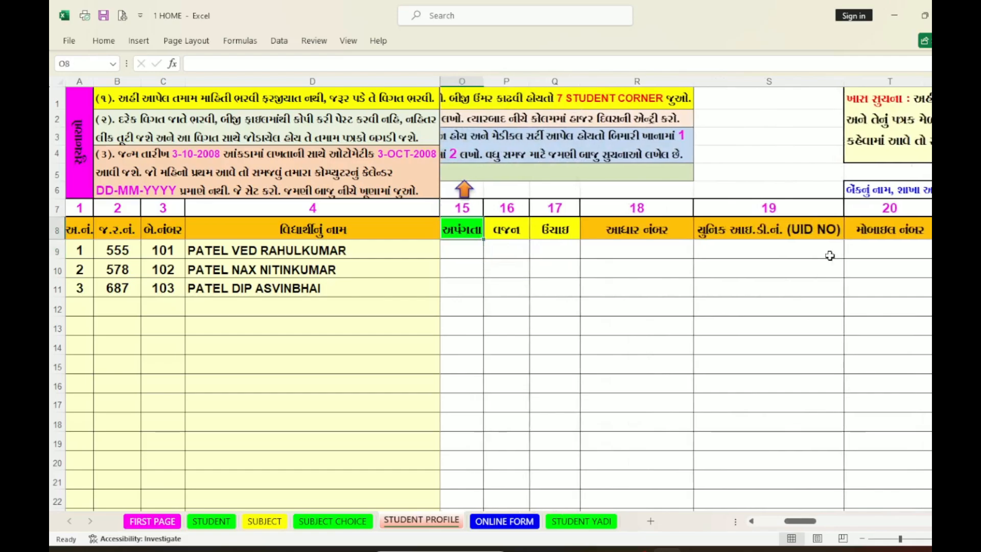
key("Down")
key("Left")
key("Left")
key("Left")
key("Left")
key("Left")
key("Left")
key("Left")
key("Left")
key("Left")
key("Left")
key("Left")
key("Left")
key("Left")
key("Left")
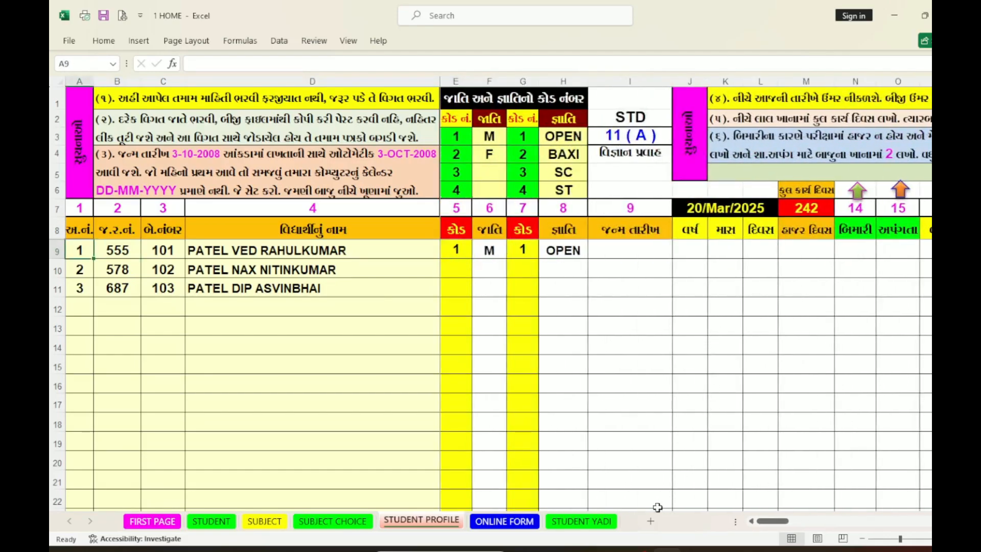
- View the student list on the STUDENT YADI sheet, and save and close the 1 HOME workbook
left_click(581, 521)
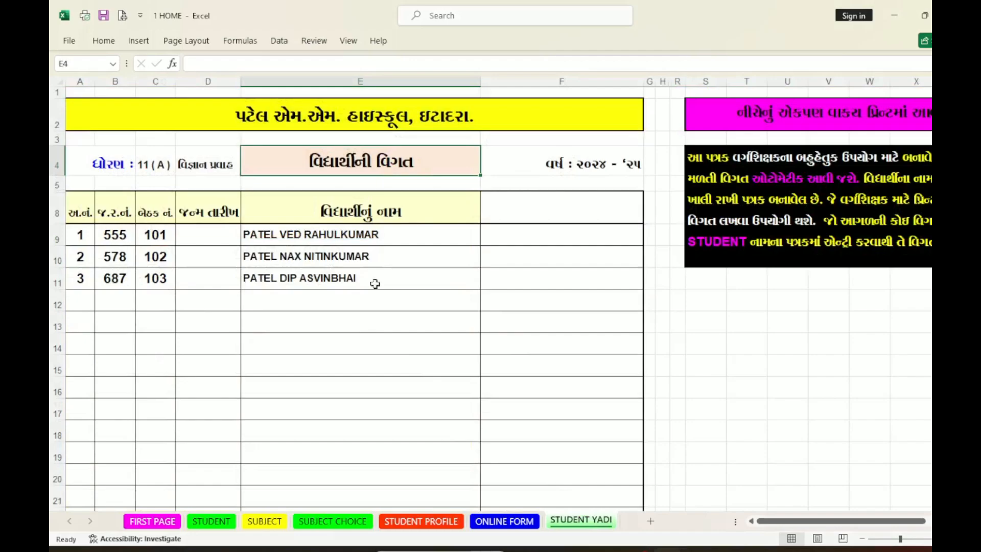
left_click(104, 15)
left_click(956, 16)
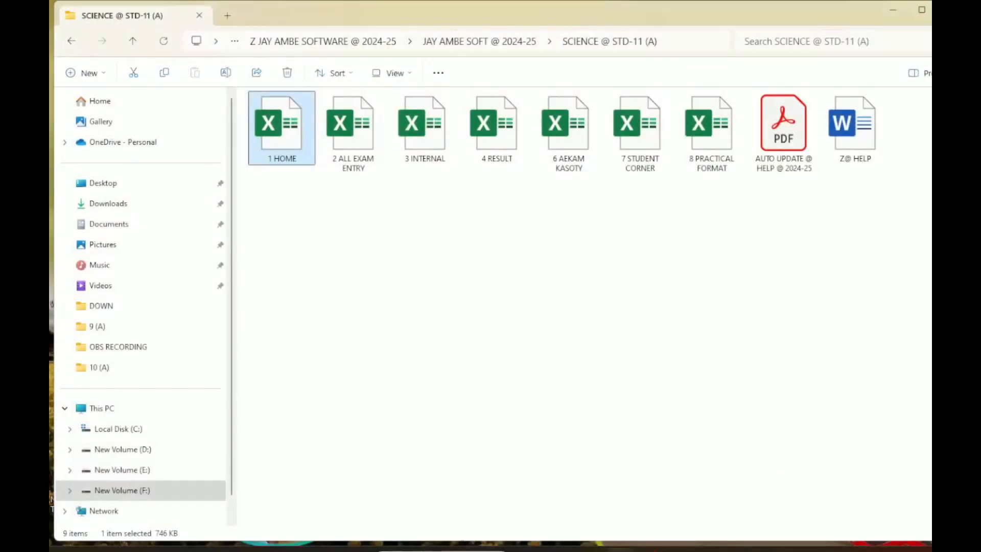
- Open the 2 ALL EXAM ENTRY workbook with its linked student data updated
double_click(345, 147)
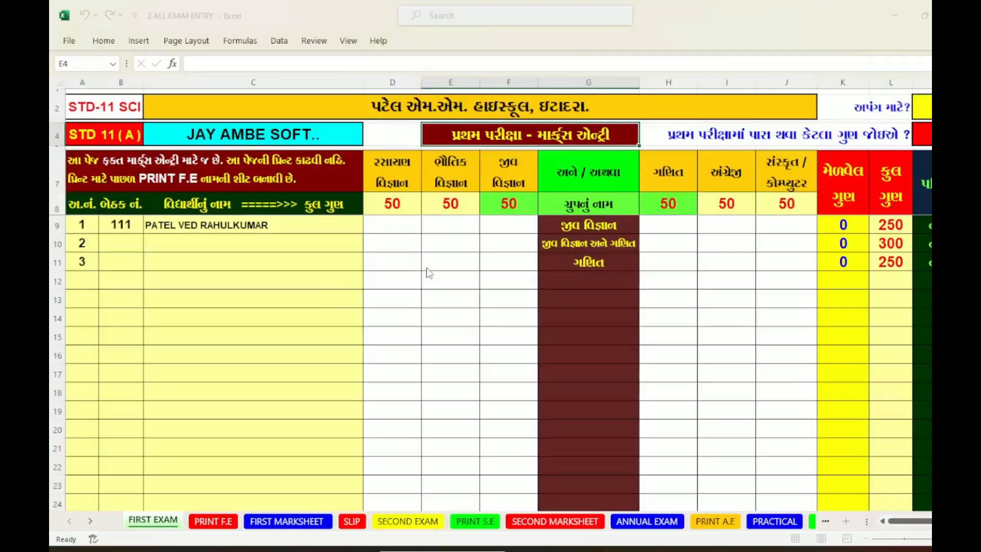
left_click(456, 316)
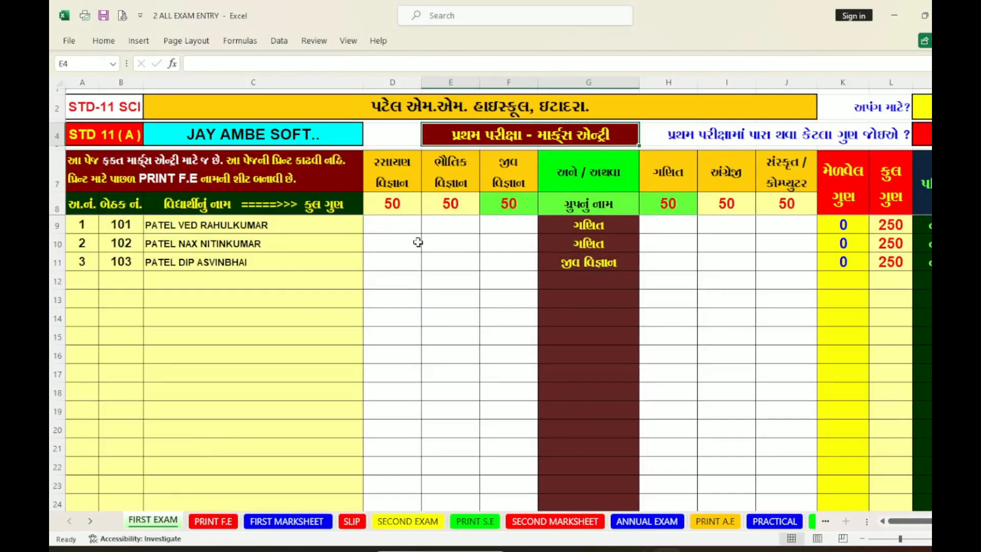
- Enter the first student's first-exam marks 41 for Chemistry, 42 for Physics and 43 for Biology in D9:F9
left_click(387, 225)
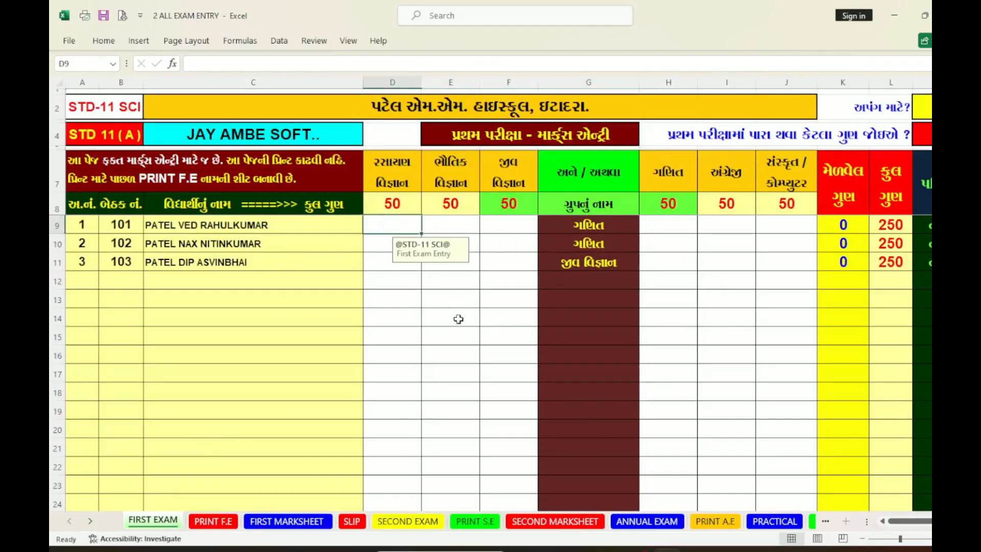
type("41")
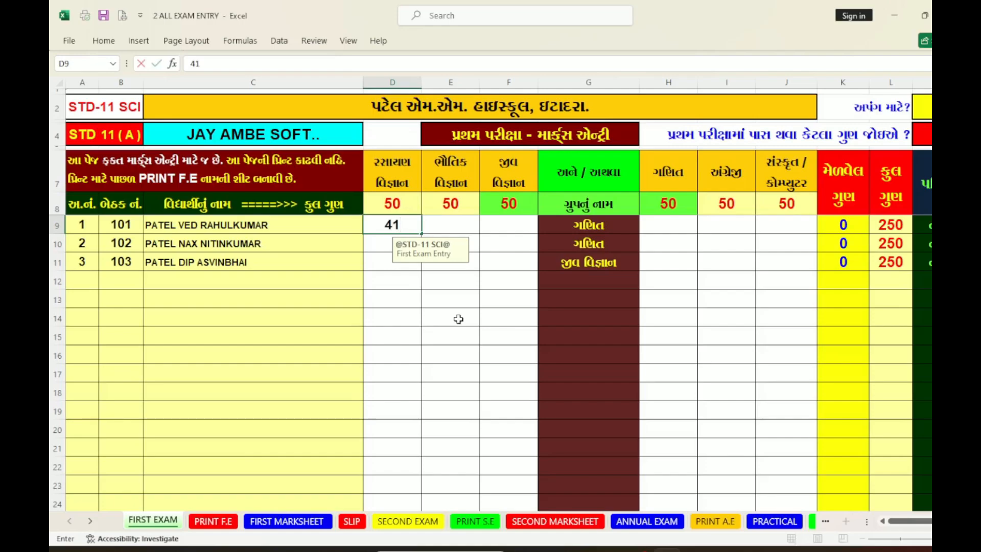
key("Tab")
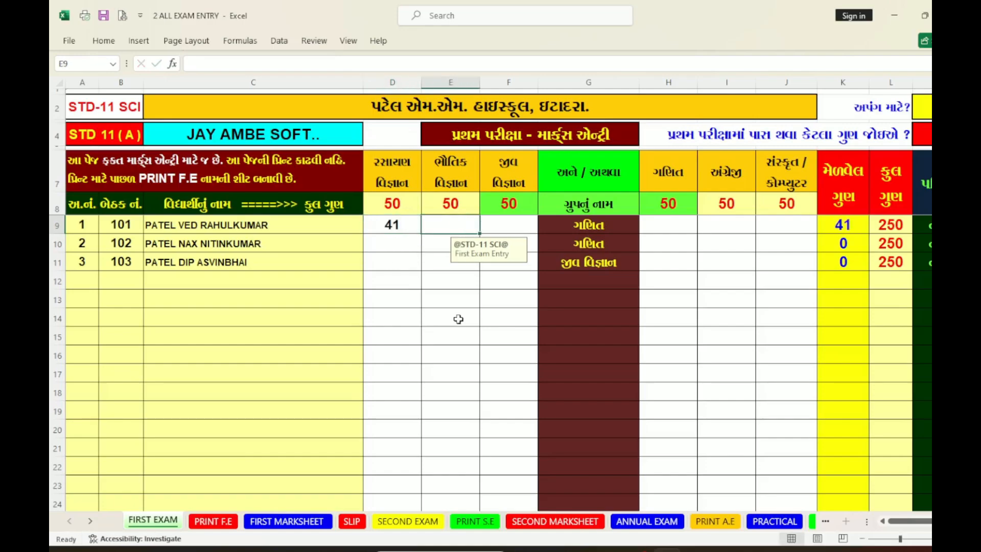
type("42")
key("Tab")
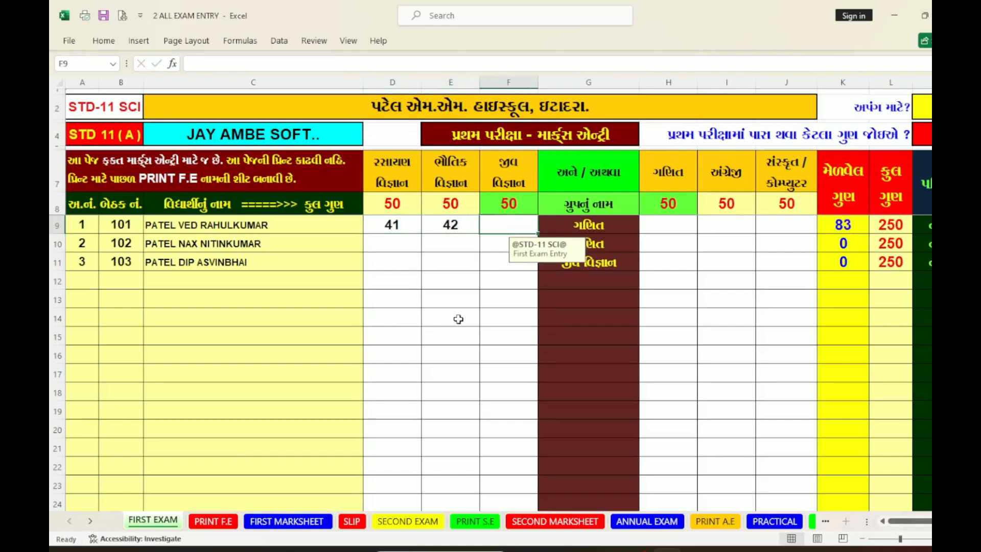
key("Tab")
key("shift+Tab")
type("43")
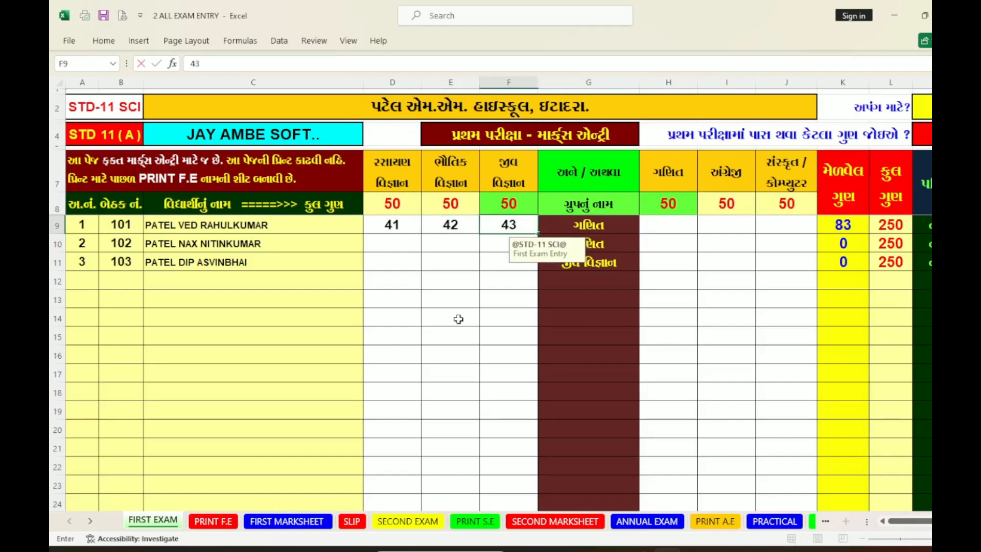
key("Tab")
key("shift+Tab")
key("Tab")
key("Tab")
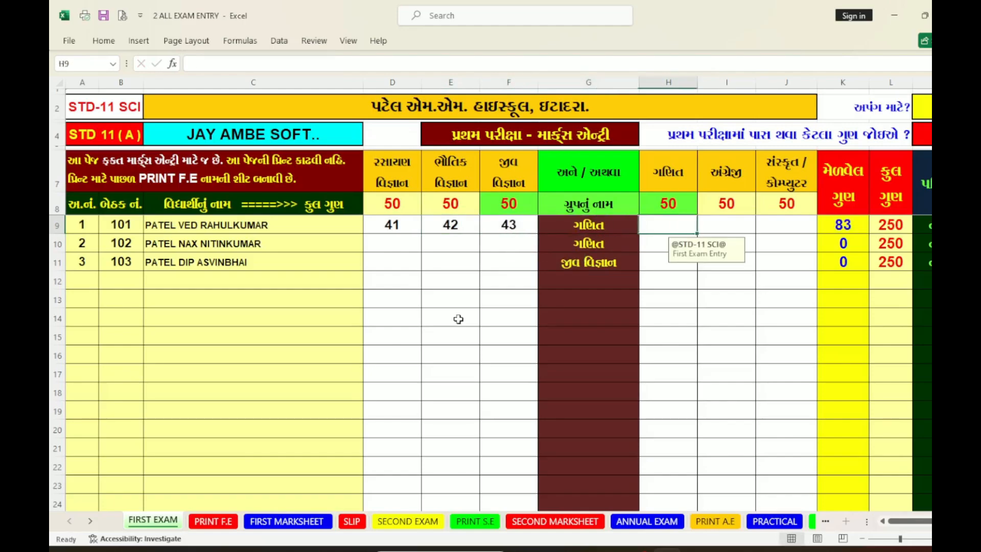
- Enter the first student's marks 44 for Mathematics, 45 for English and 46 for Sanskrit/Computer in H9:J9
type("44")
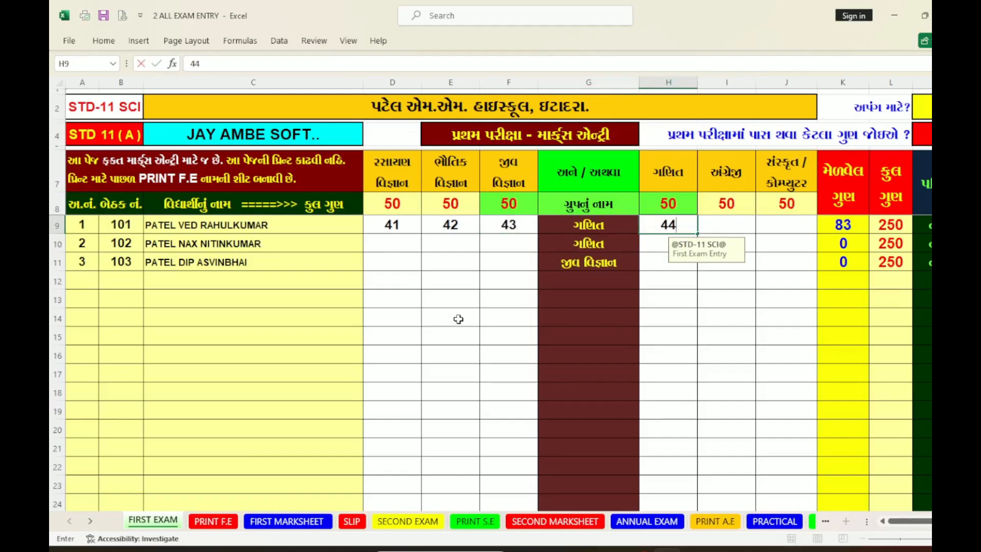
key("Tab")
type("45")
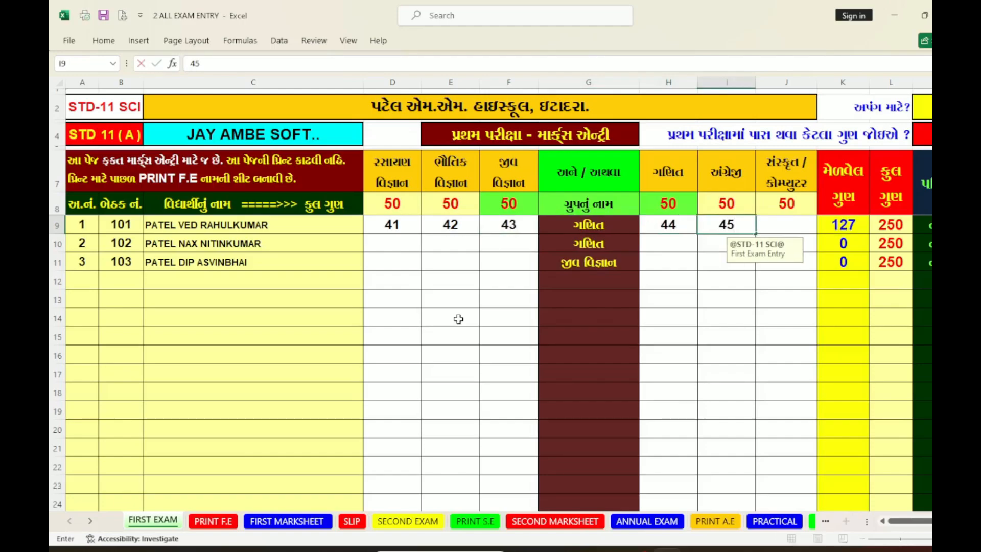
key("Tab")
type("46+")
key("Return")
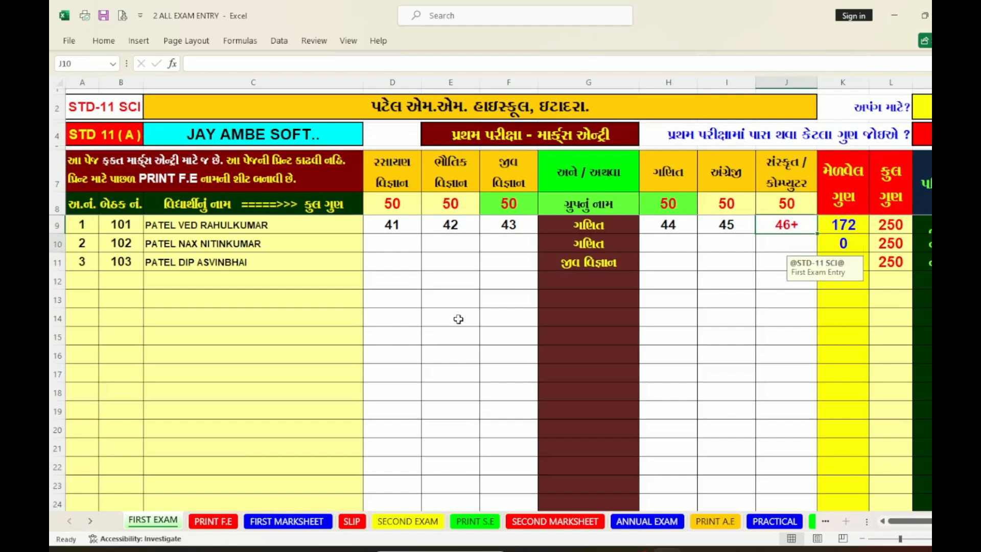
key("Up")
type("46")
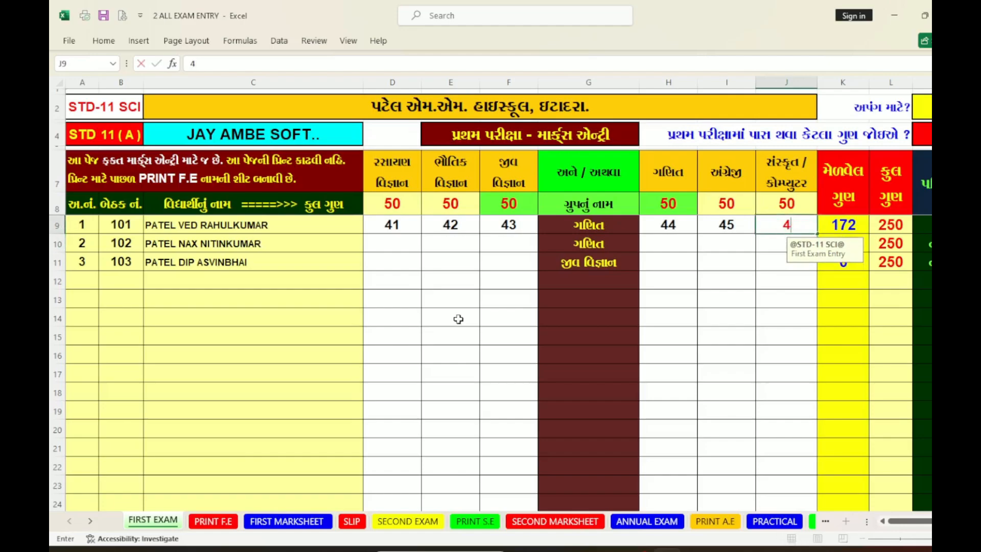
key("Return")
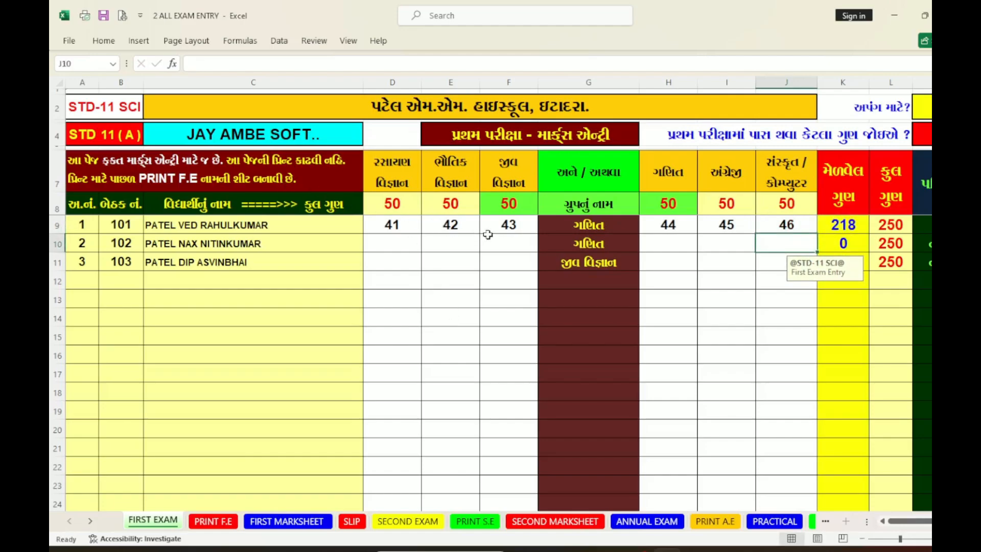
- Check the first student's Biology mark in F9 against the subject group name in G9
left_click(512, 228)
left_click(601, 226)
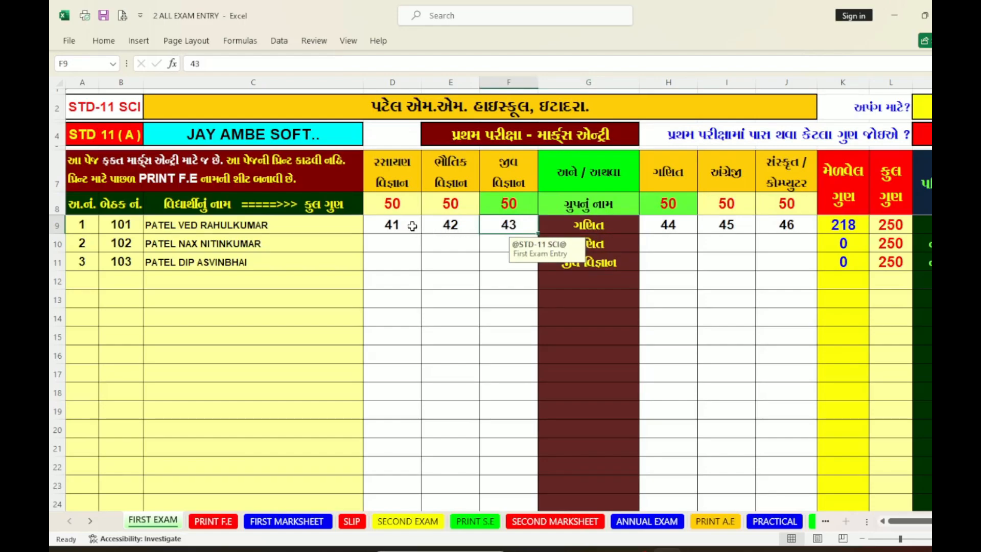
- Check the first student's Sanskrit/Computer mark in J9, then the Biology mark in F9 against the group name in G9
left_click(796, 226)
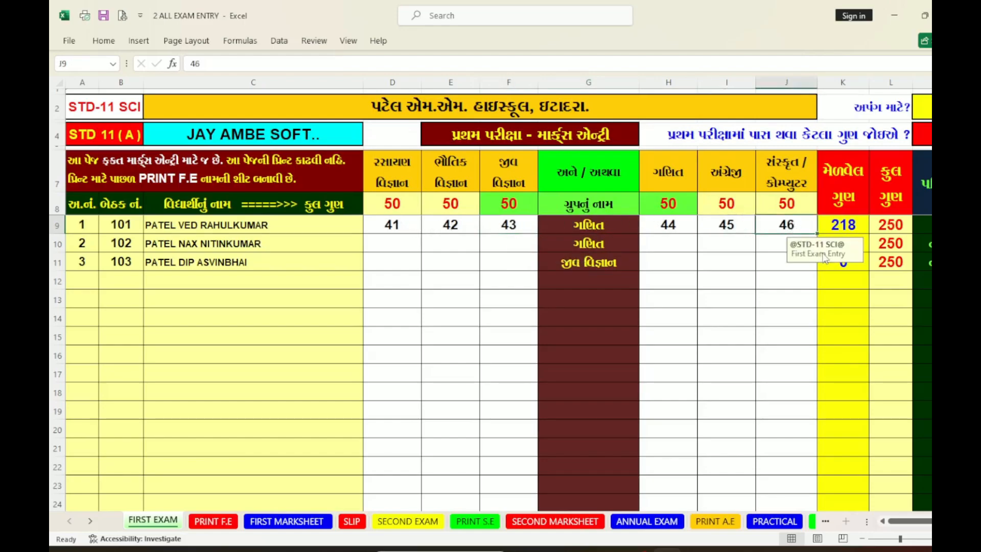
key("Tab")
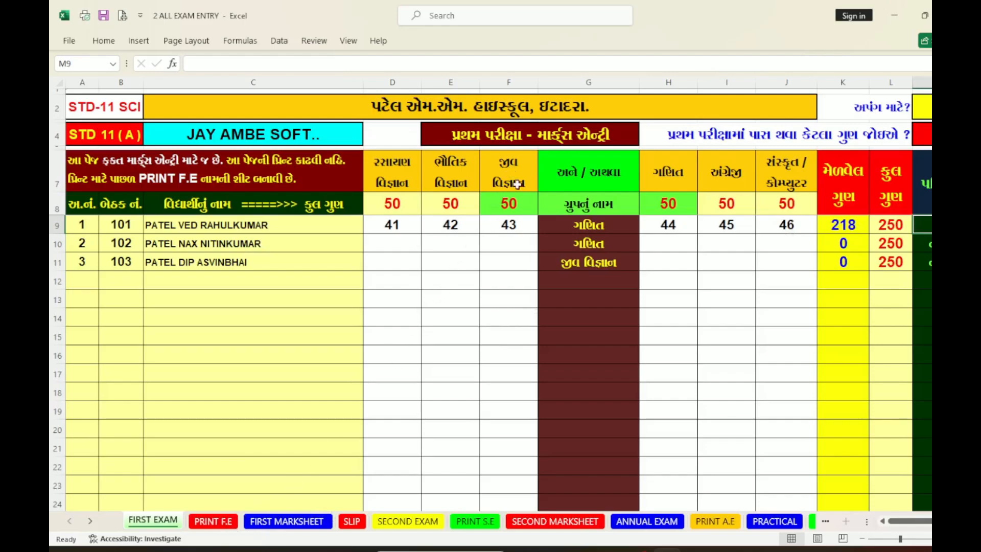
left_click(590, 229)
left_click(502, 228)
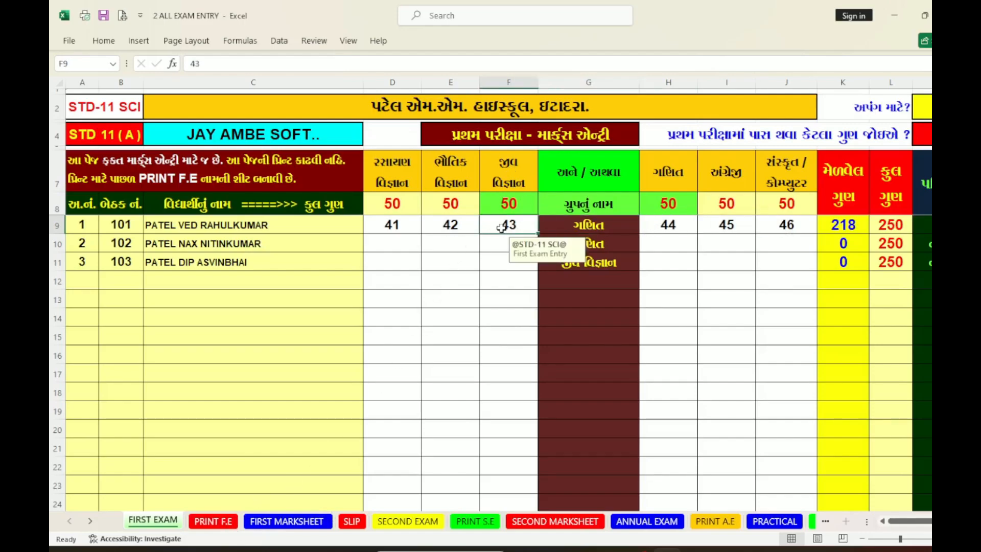
- On the PRINT F.E sheet, examine how the Biology column F is filled for the first two students
left_click(215, 522)
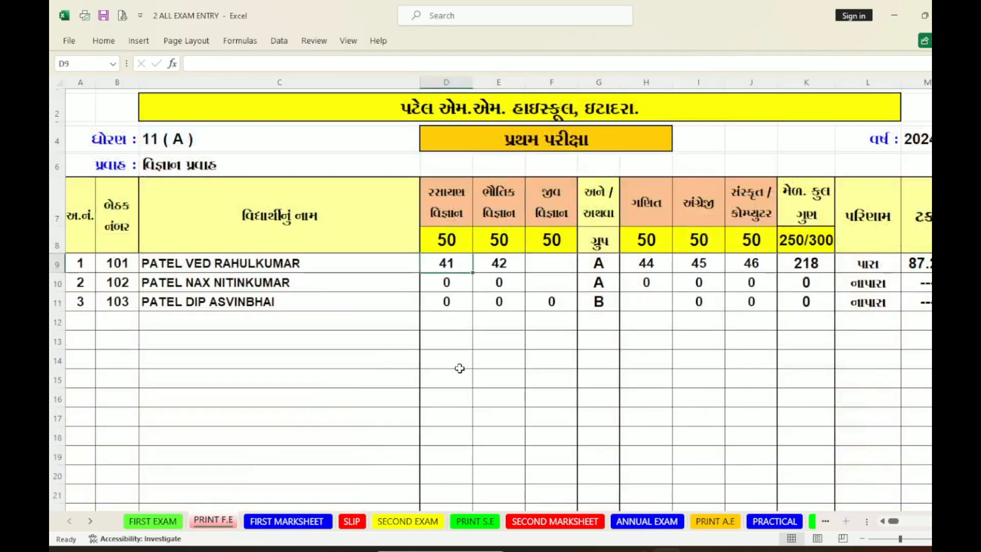
key("Right")
key("Right")
key("Down")
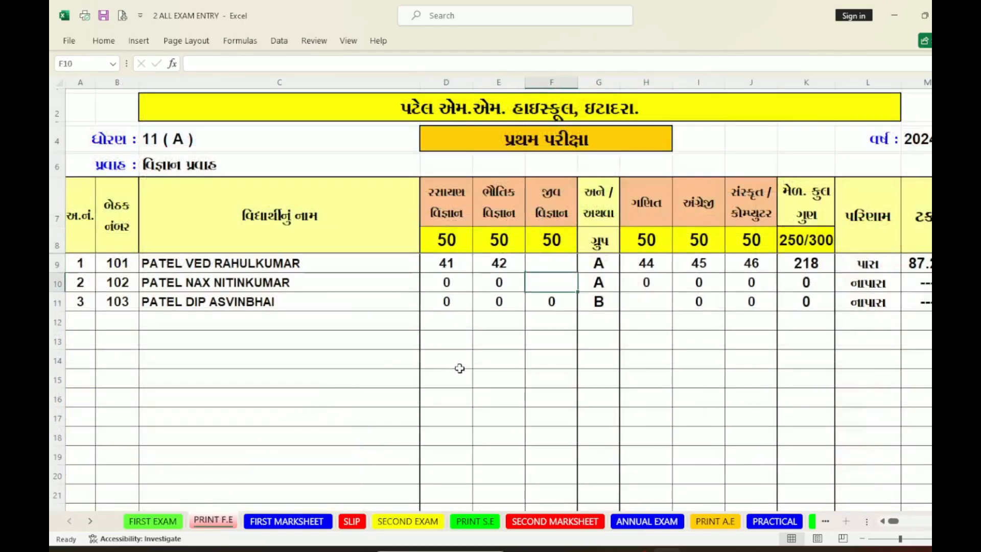
key("Up")
key("Up")
key("Down")
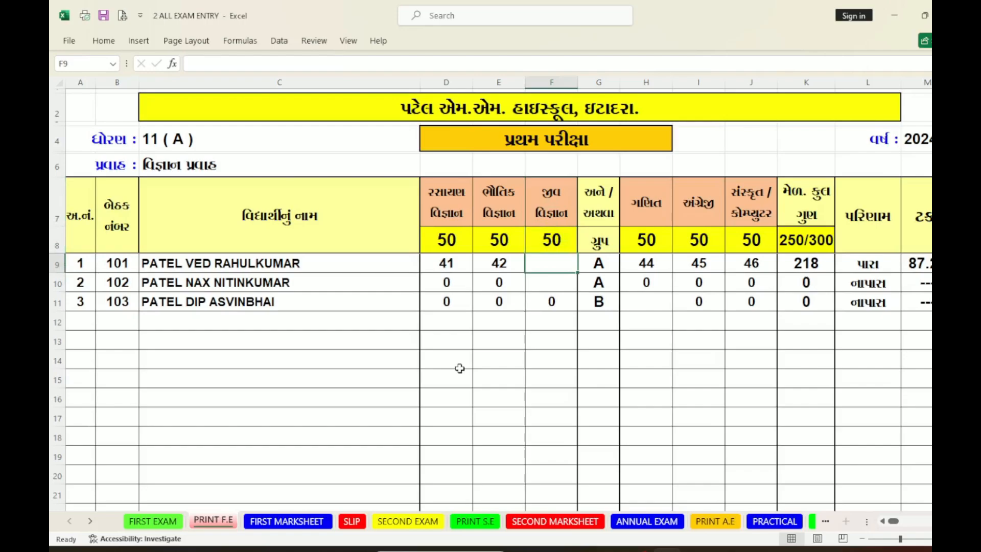
- Review the first student's group, Mathematics, English, Sanskrit/Computer and total marks across row 9 of the PRINT F.E sheet
key("Right")
key("Right")
key("Right")
key("Right")
key("Right")
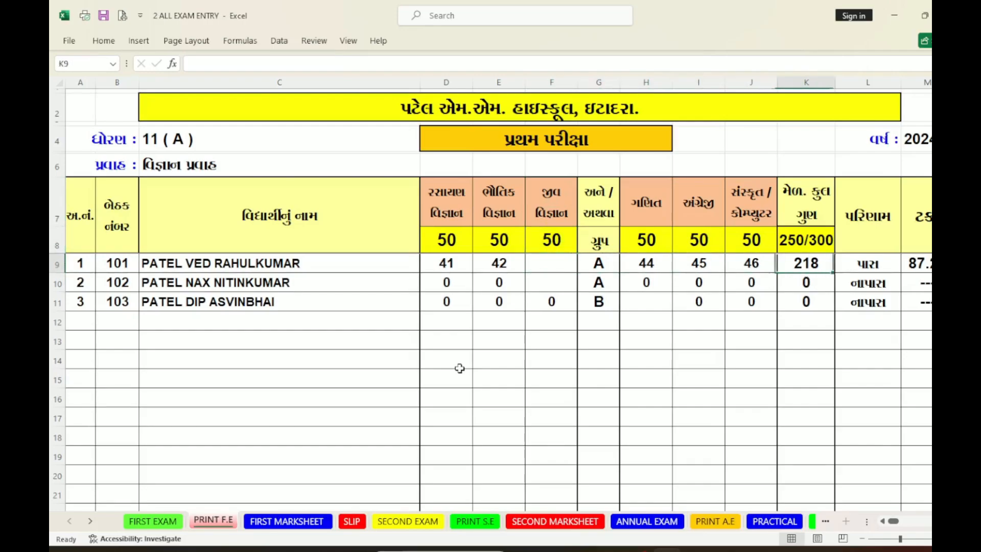
key("Left")
key("Left")
key("Left")
key("Left")
key("Right")
key("Right")
key("Right")
key("Right")
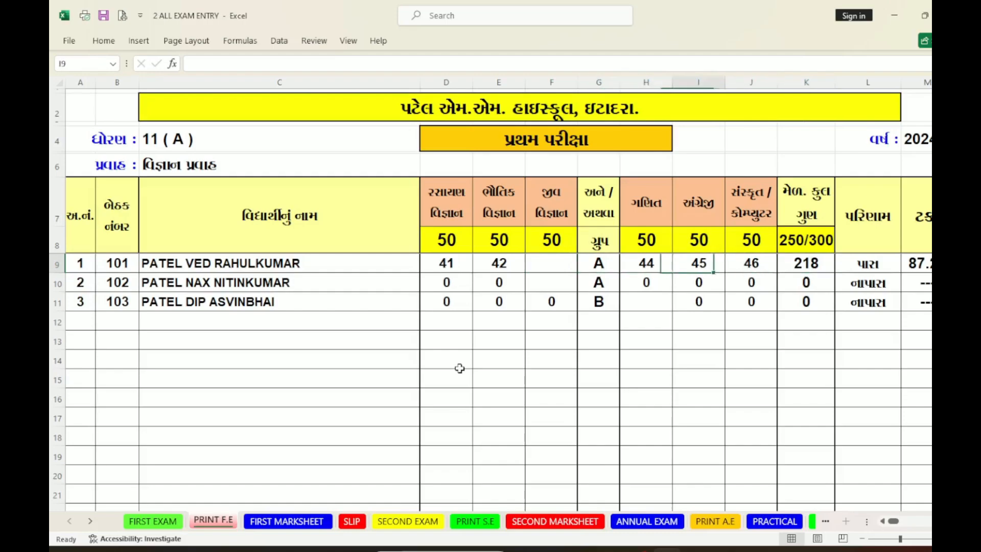
- On the FIRST EXAM sheet, clear the first student's Biology mark in F9 and re-enter 43
left_click(153, 521)
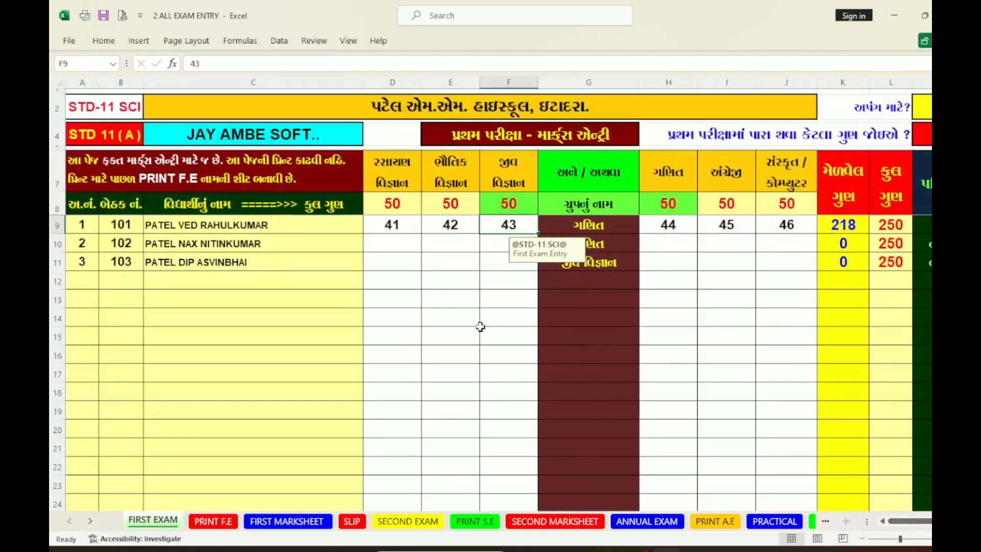
key("Delete")
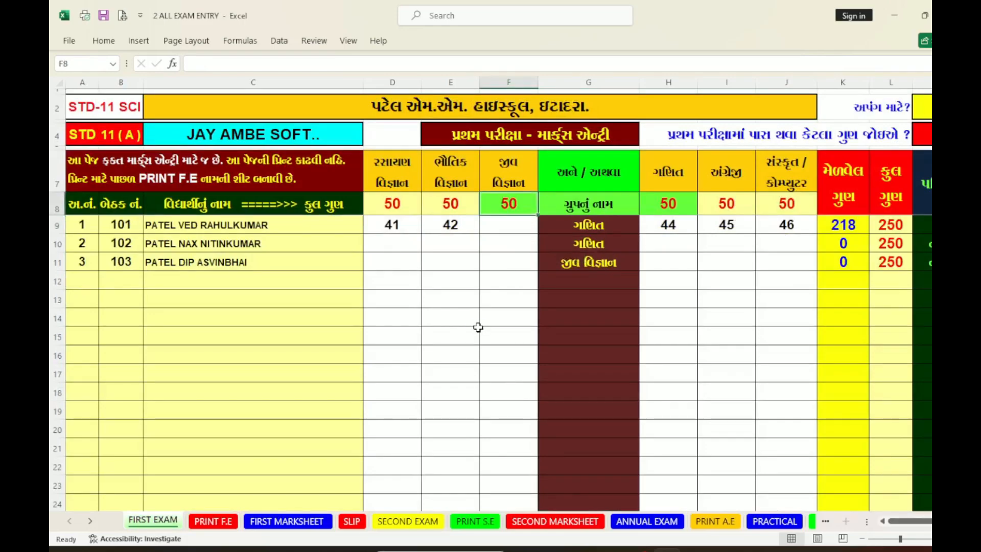
type("43")
key("Return")
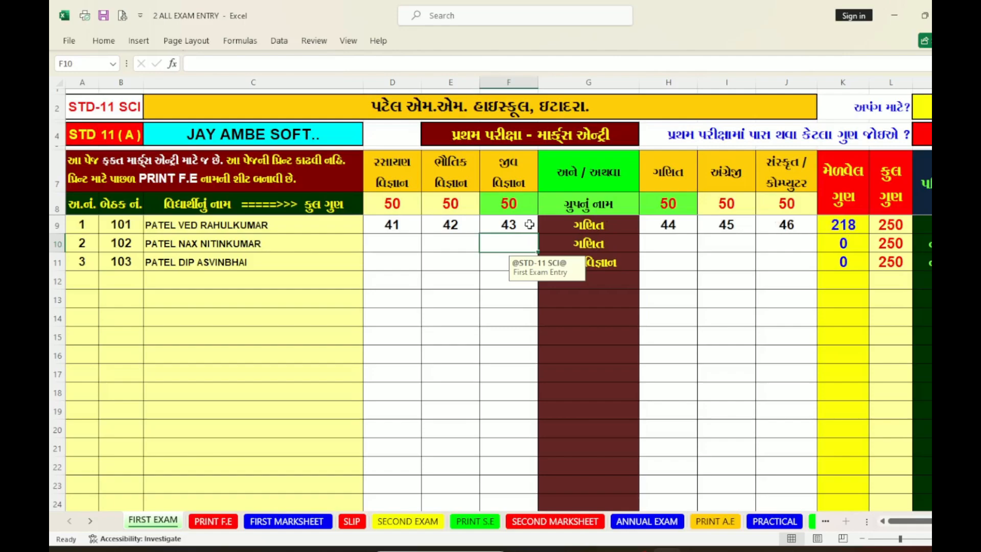
left_click(526, 227)
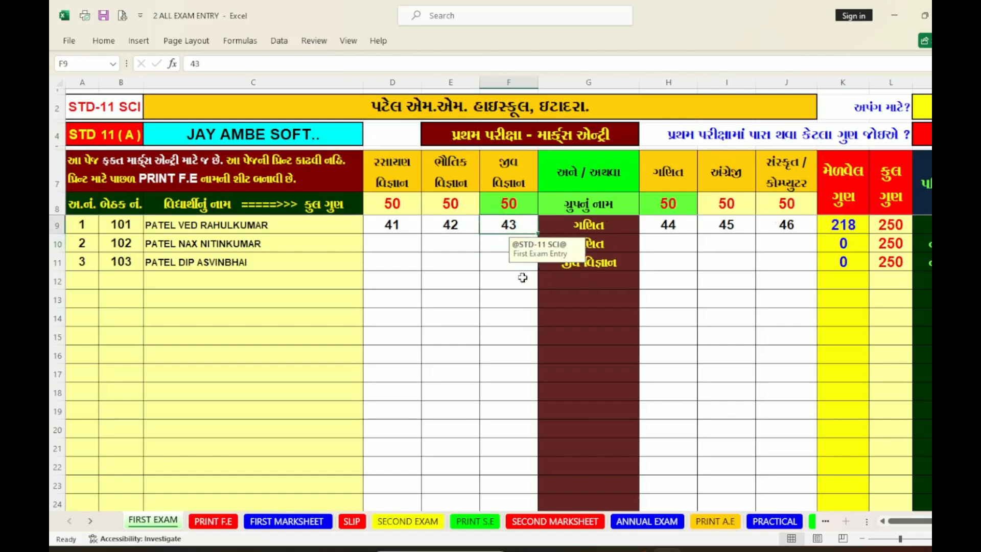
- Enter the third student's first-exam marks 41 for Chemistry, 42 for Physics and 43 for Biology in D11:F11
left_click(415, 262)
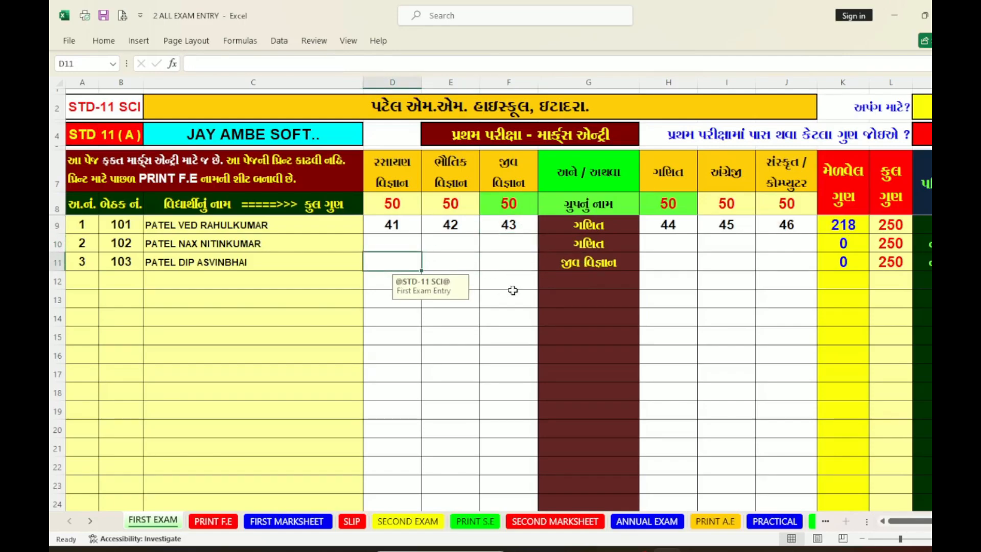
type("41")
key("Tab")
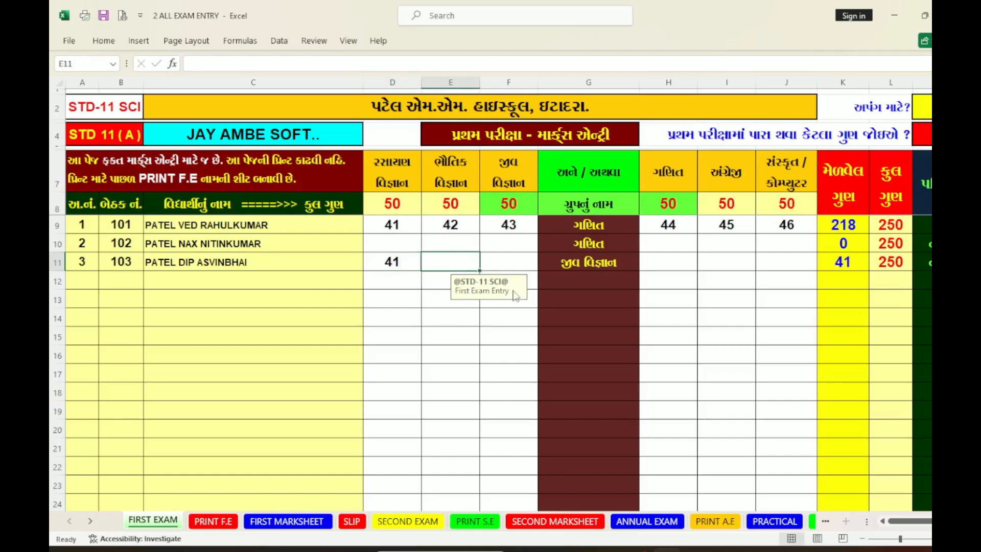
type("42")
key("Tab")
type("43")
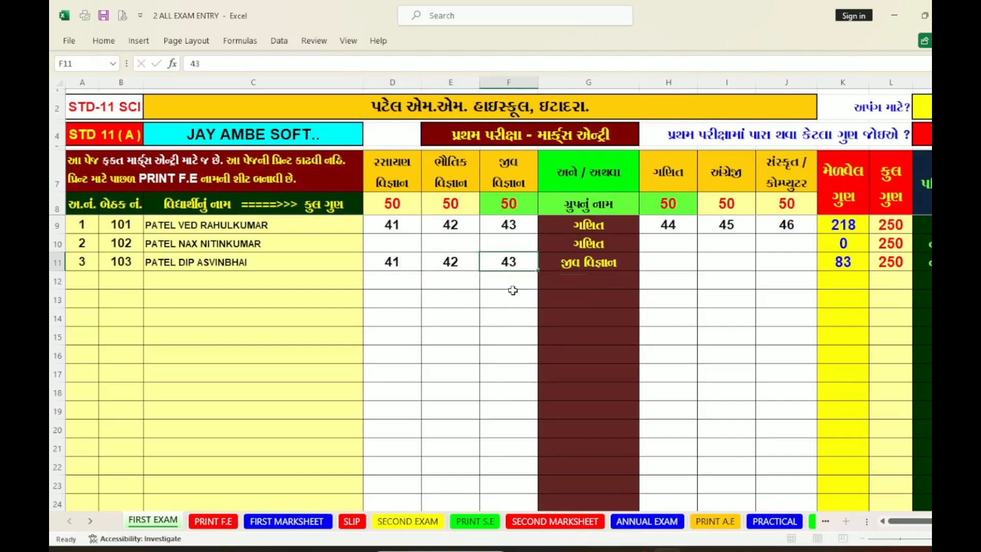
key("Tab")
- Enter the third student's marks 44 for Mathematics, 45 for English and 46 for Sanskrit/Computer in H11:J11
type("44")
key("Tab")
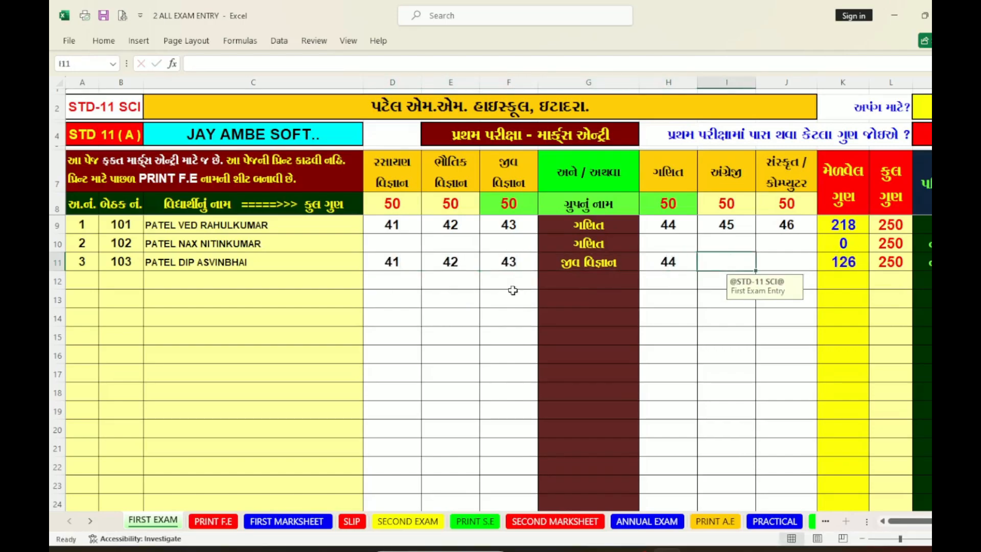
type("45")
key("Tab")
type("46")
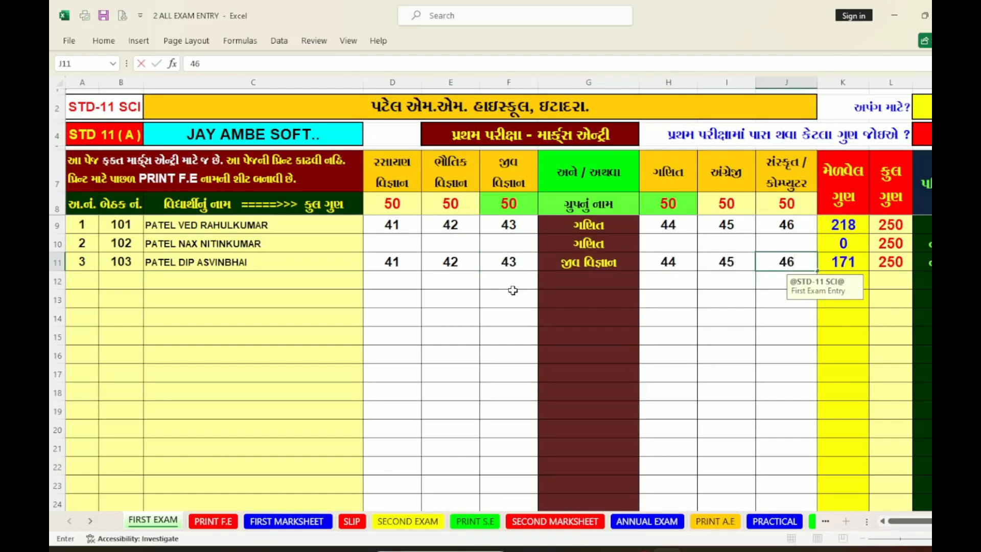
key("Left")
- Check the third student's Biology mark in F11 and Mathematics mark in H11 against the group name in G11
key("Left")
key("Left")
key("Left")
key("Left")
key("Left")
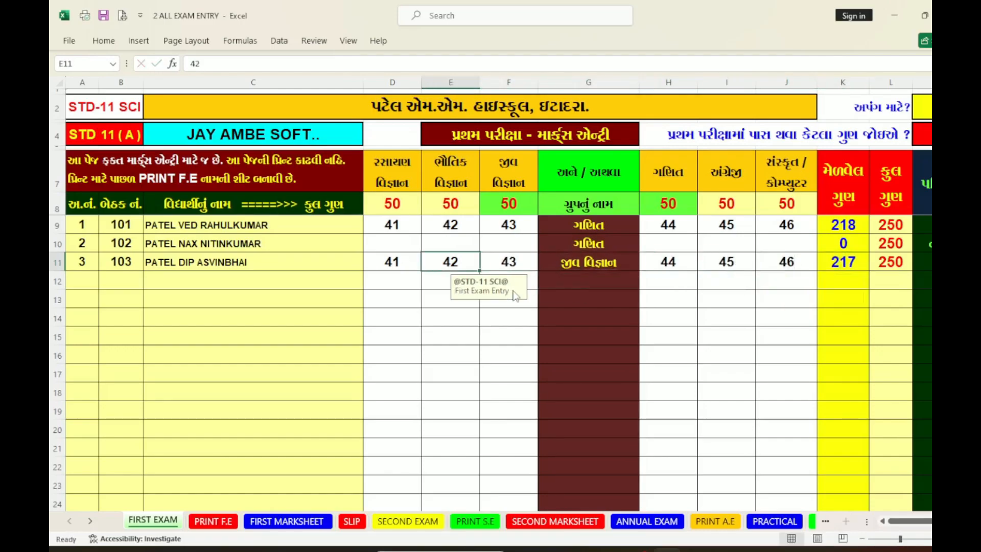
left_click(541, 263)
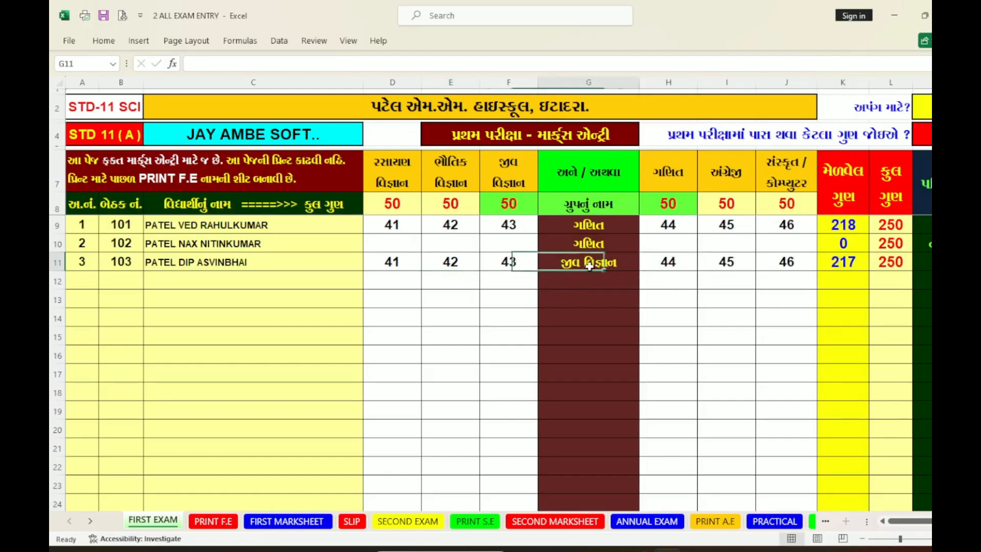
left_click(509, 262)
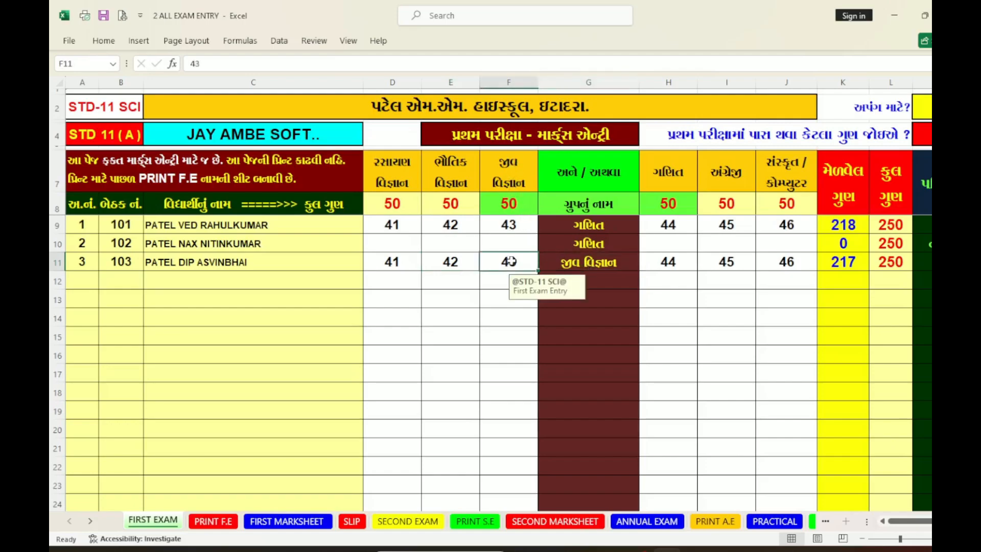
left_click(669, 263)
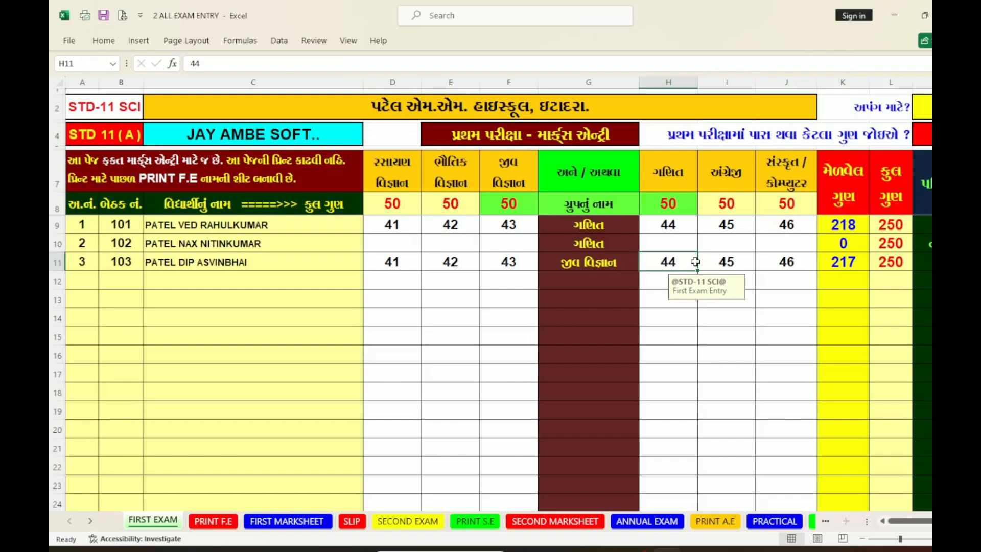
- On the PRINT F.E sheet, compare the first and third students' Biology and Mathematics cells and their totals in column K
left_click(213, 521)
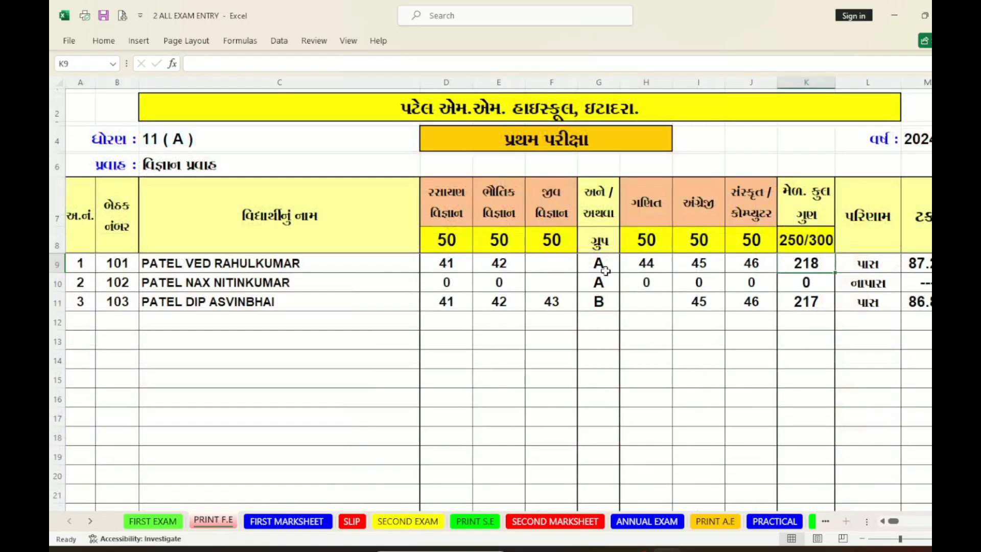
left_click(648, 297)
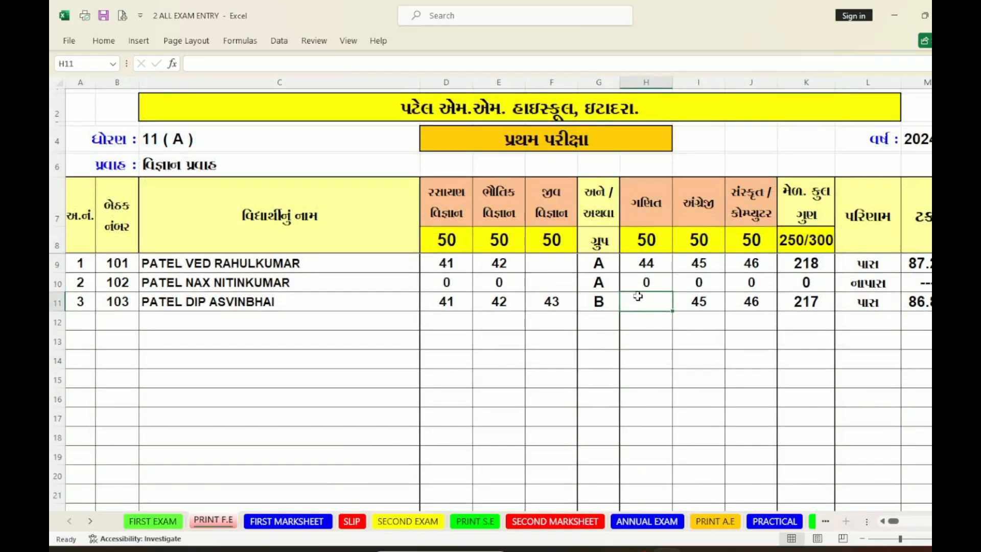
left_click(823, 261)
left_click(808, 304)
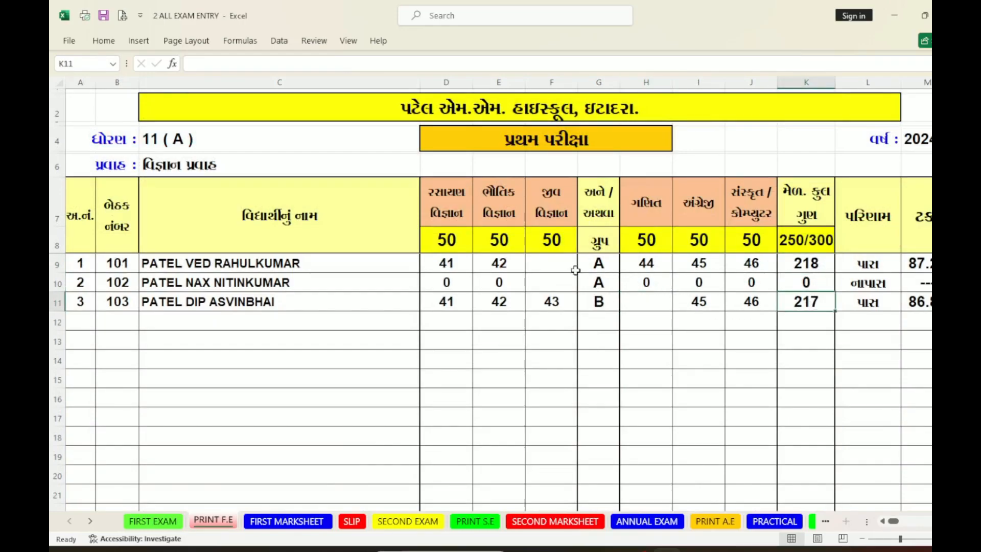
left_click(551, 263)
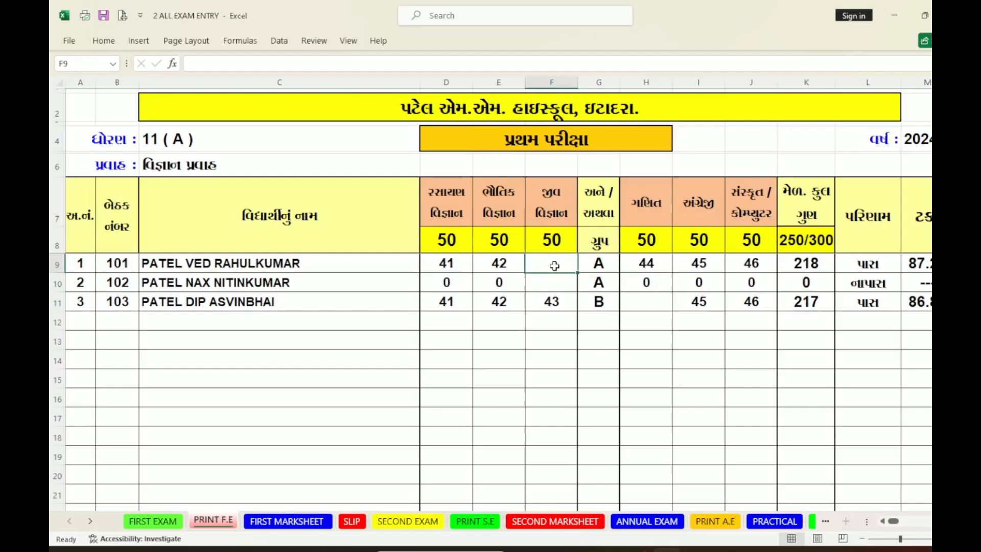
left_click(655, 304)
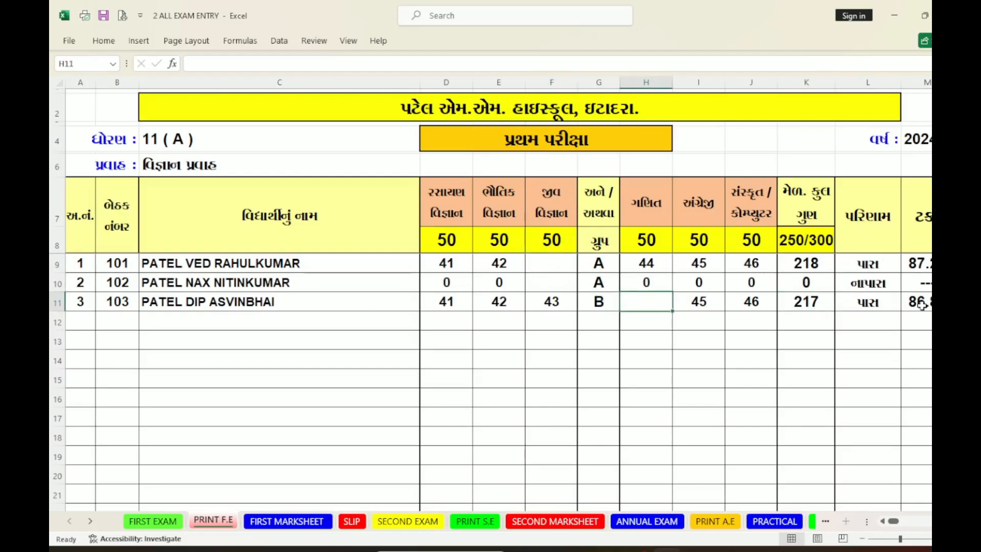
- Review the result, percentage and rank columns and the printing notes beside the PRINT F.E table
scroll(615, 345, "up", 1)
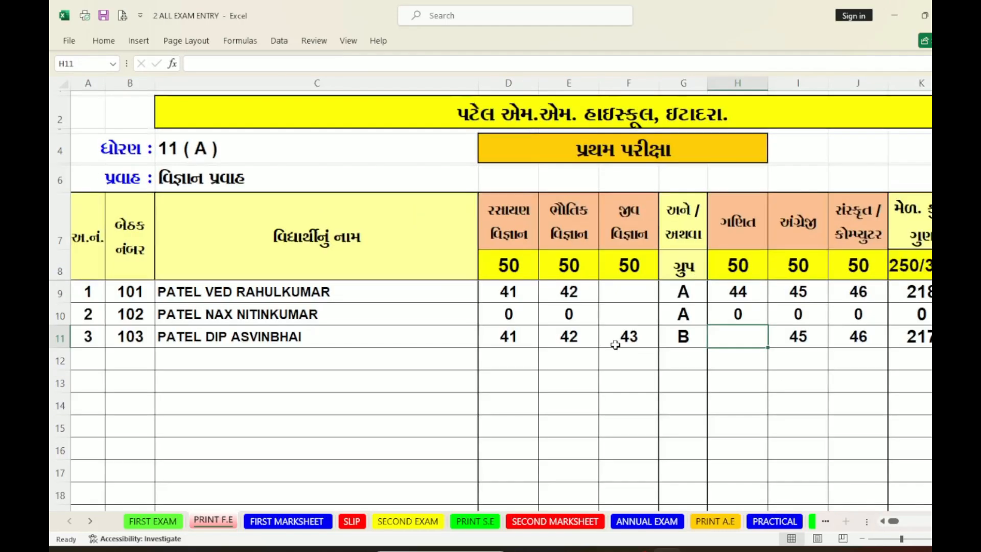
scroll(590, 364, "right", 5)
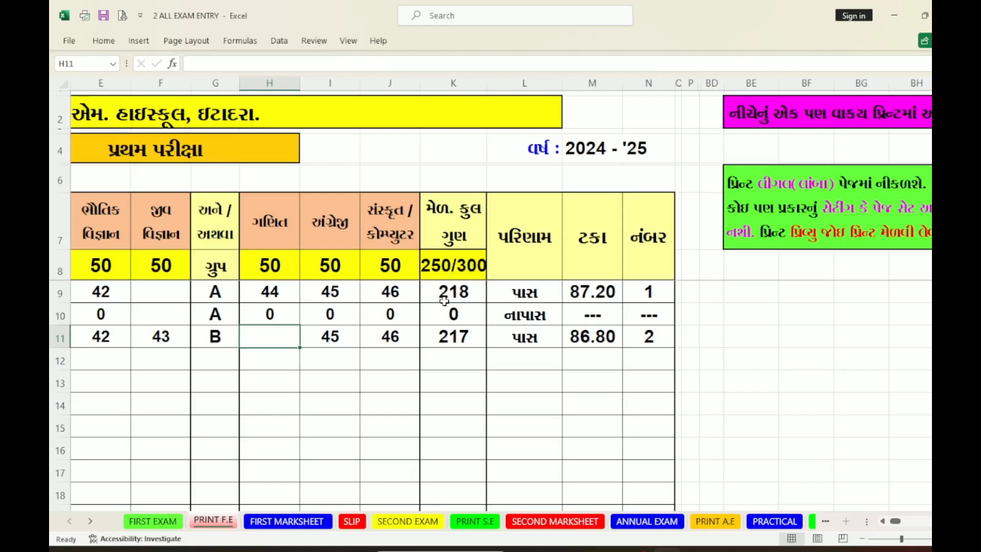
scroll(444, 302, "down", 1, "ctrl")
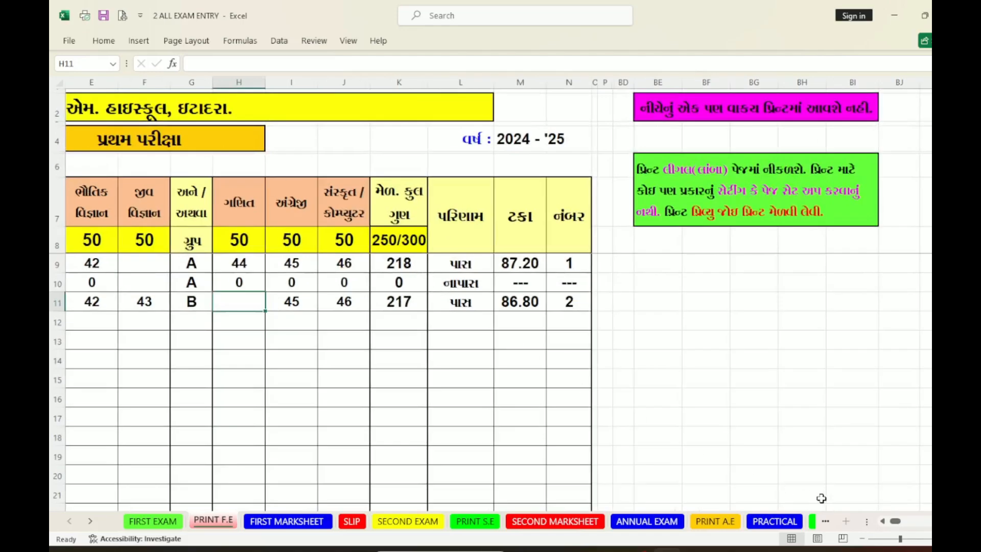
scroll(876, 521, "left", 3)
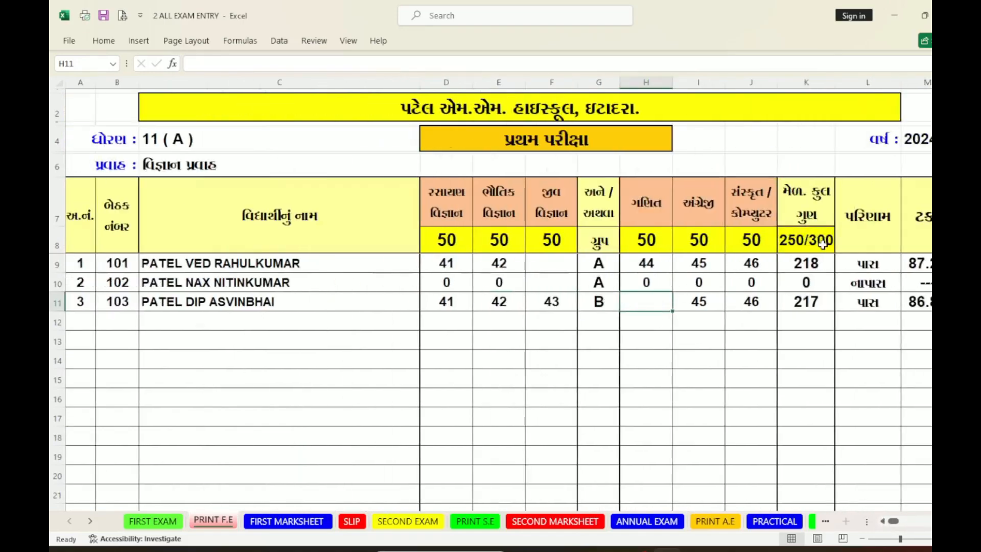
- Review the first and second students' marksheets on the FIRST MARKSHEET sheet, including subject marks, result, rank and percentage
left_click(277, 522)
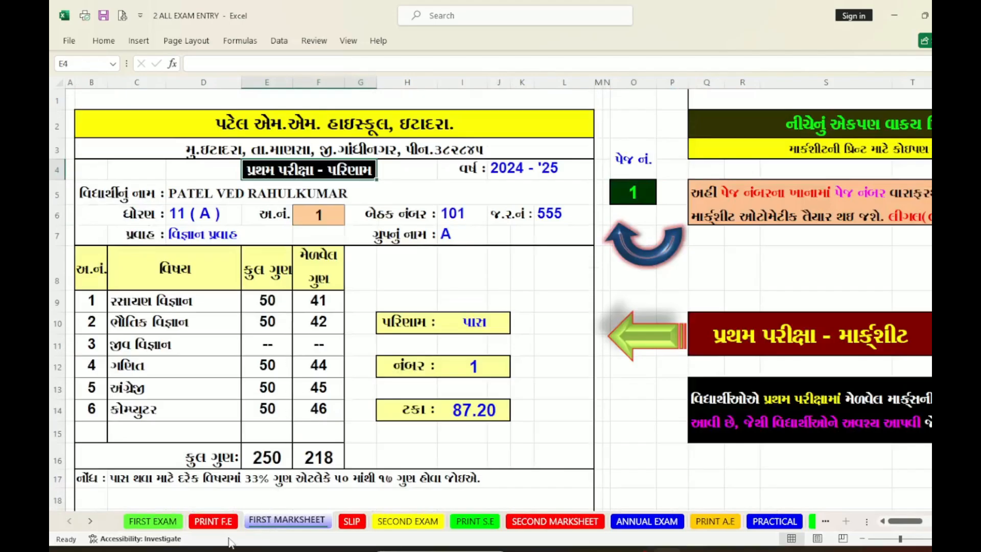
left_click(225, 521)
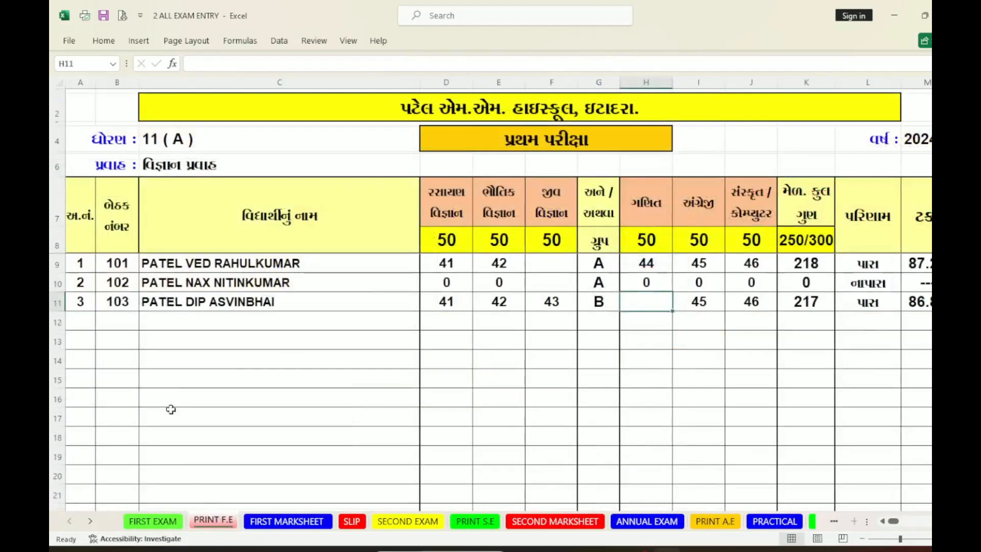
left_click(299, 524)
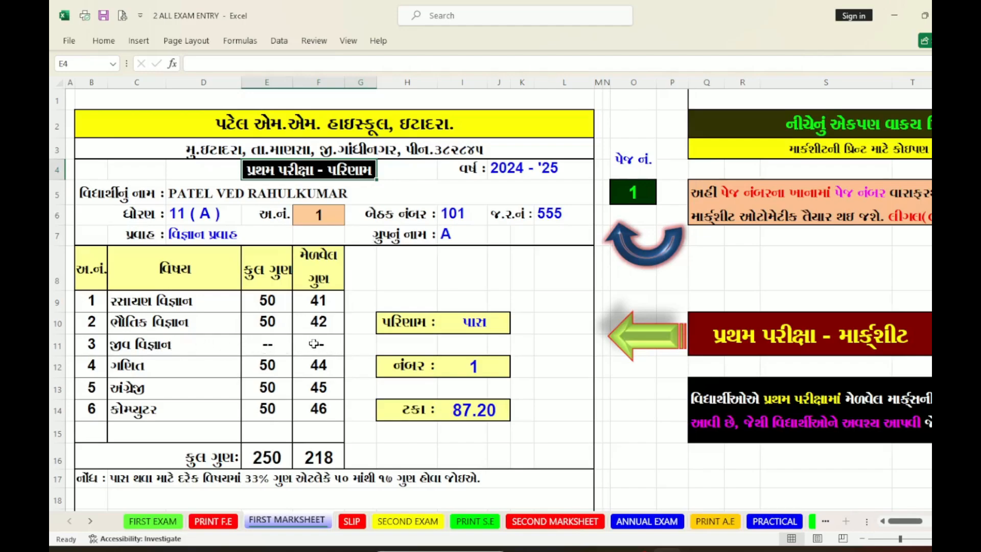
scroll(321, 345, "down", 8)
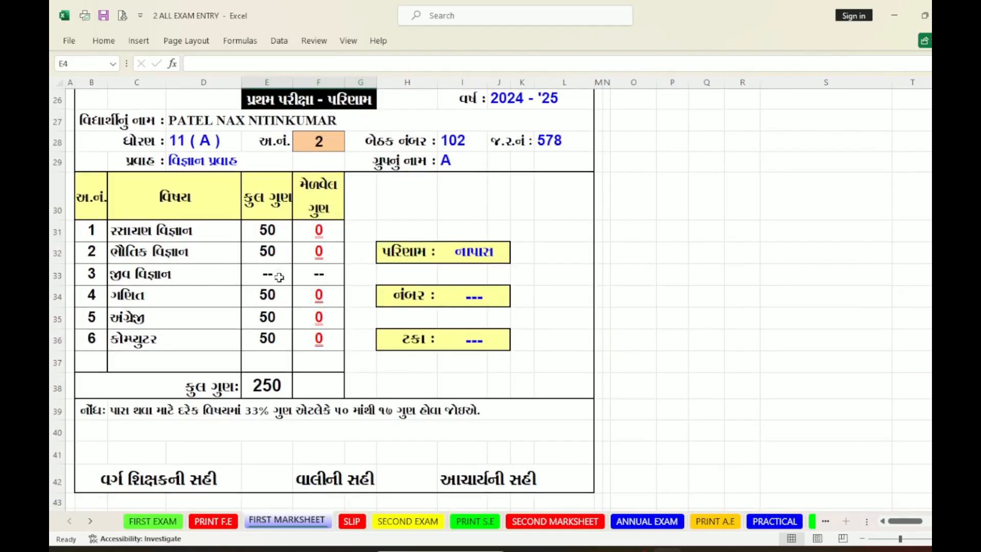
scroll(279, 279, "up", 8)
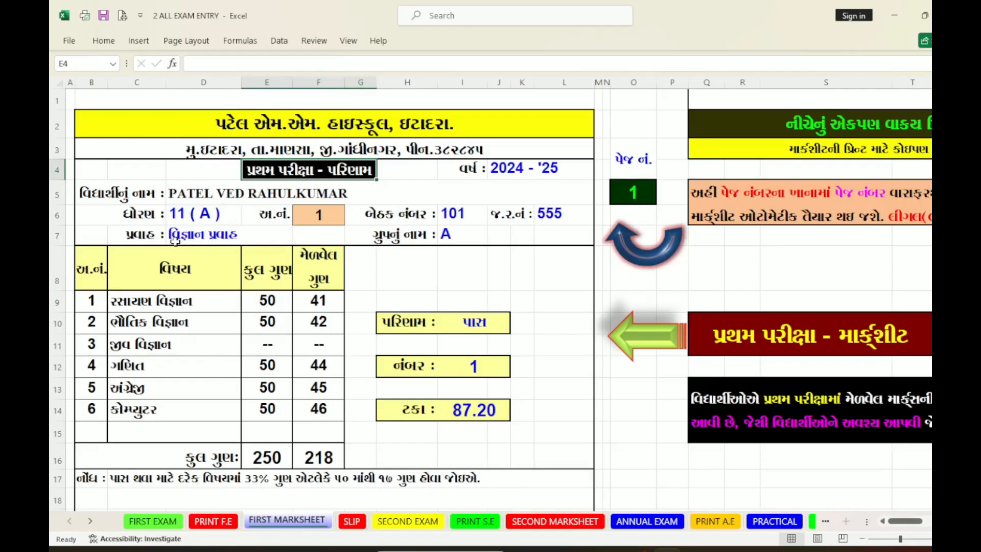
- Compare the layout of the first student's marksheet with the second student's marksheet below it, including the signature lines
scroll(446, 235, "down", 6)
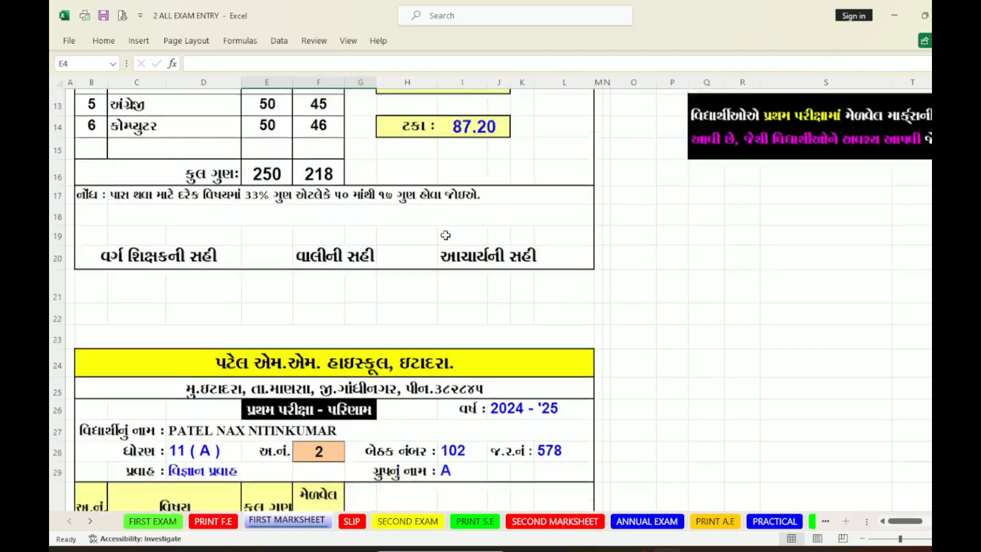
scroll(445, 234, "up", 6)
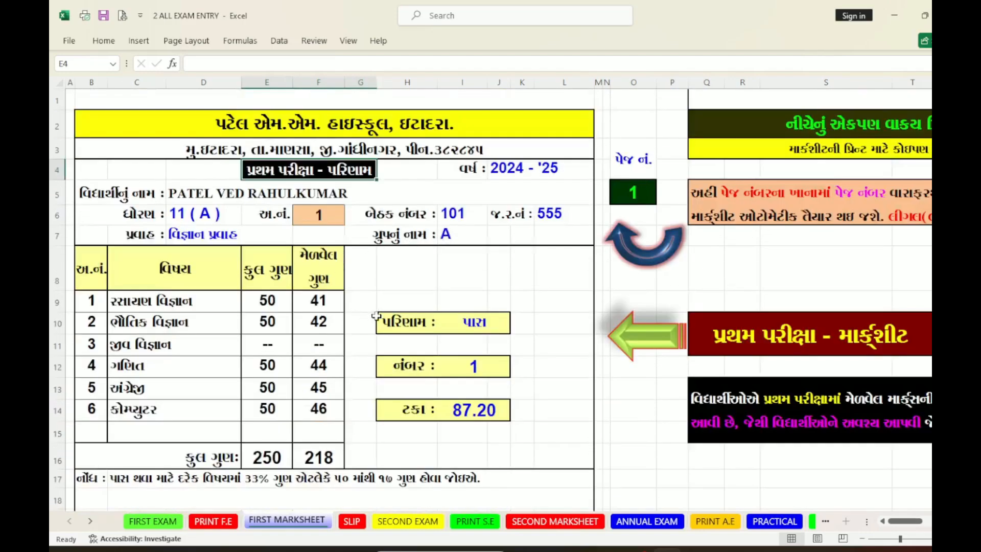
scroll(488, 388, "down", 10)
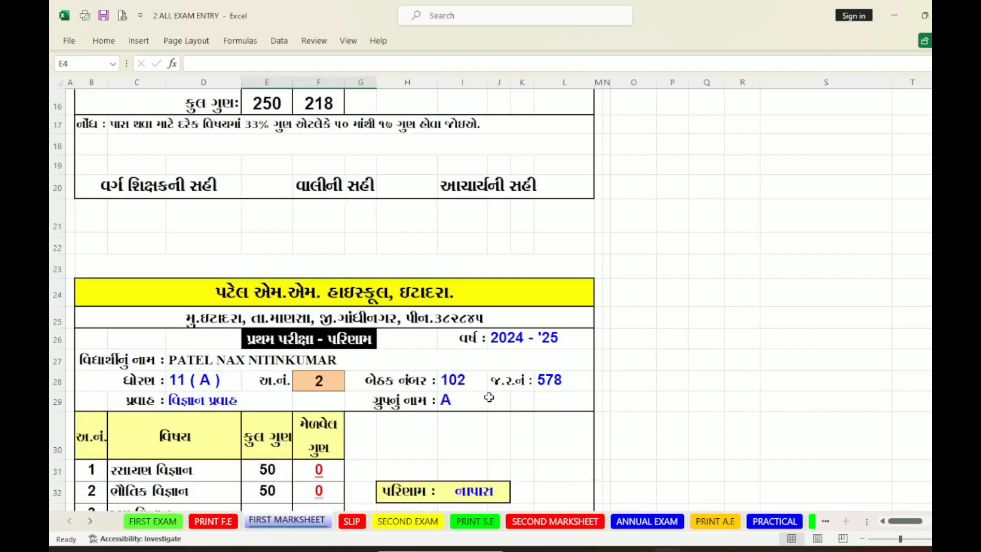
scroll(460, 238, "up", 10)
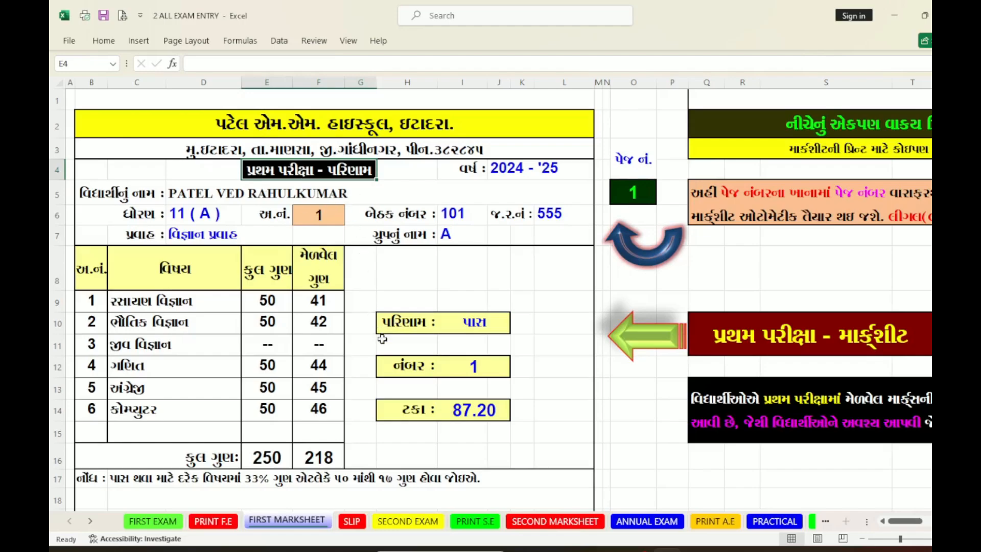
- On the SLIP sheet, set the subject code in L6 to 2 so the subject-wise slip lists Physics marks
left_click(350, 520)
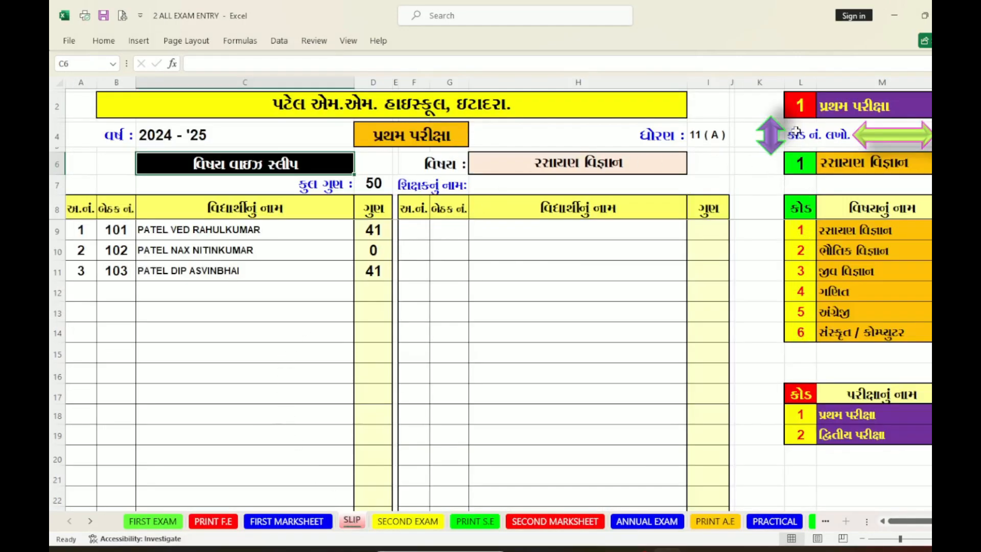
left_click(616, 163)
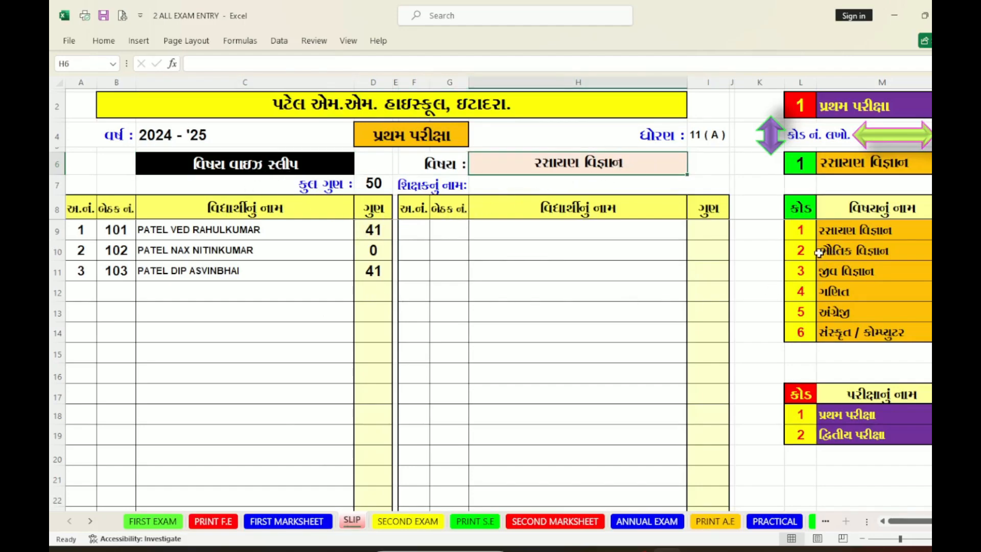
left_click(841, 253)
left_click(791, 162)
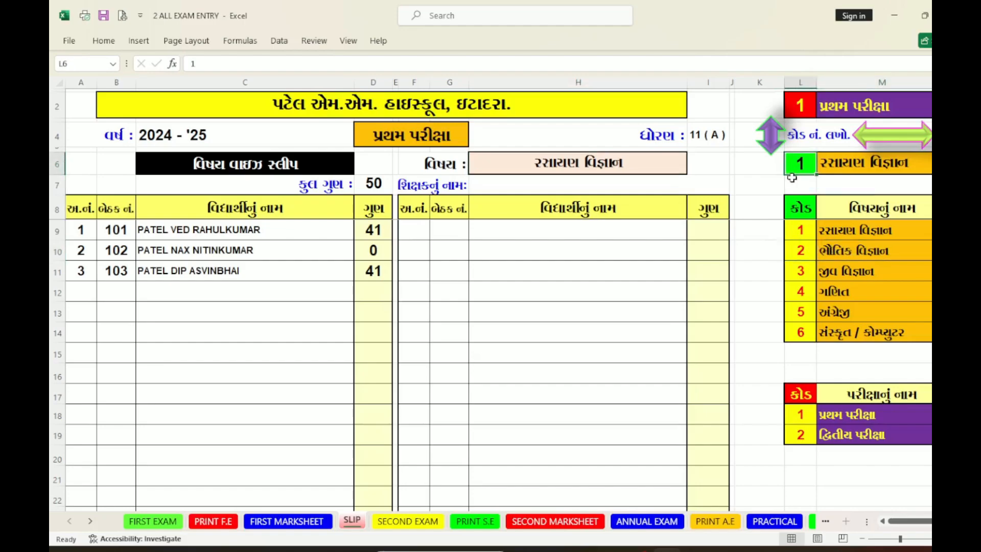
type("2")
key("Return")
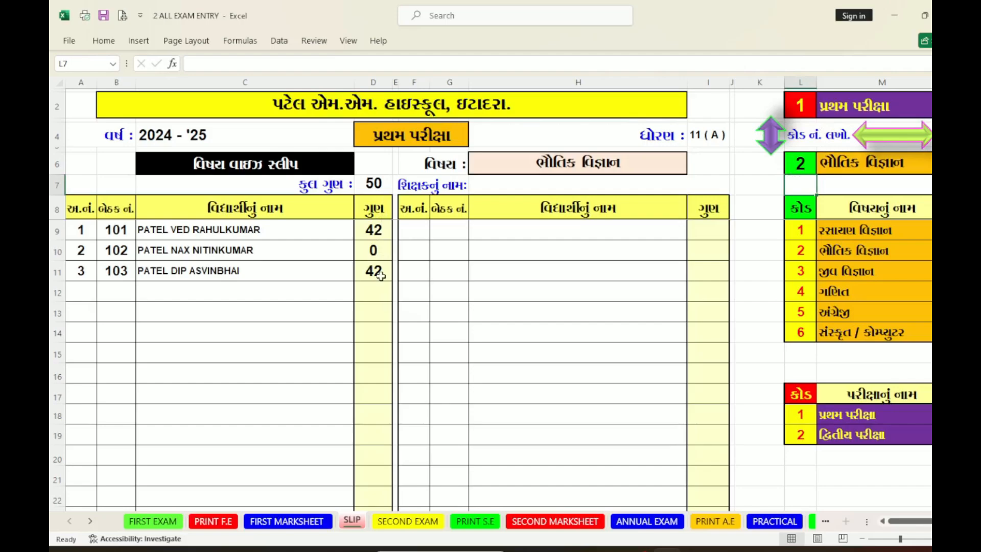
- Set the slip's subject code in L6 back to 1 for Chemistry
left_click(796, 165)
type("1")
key("Return")
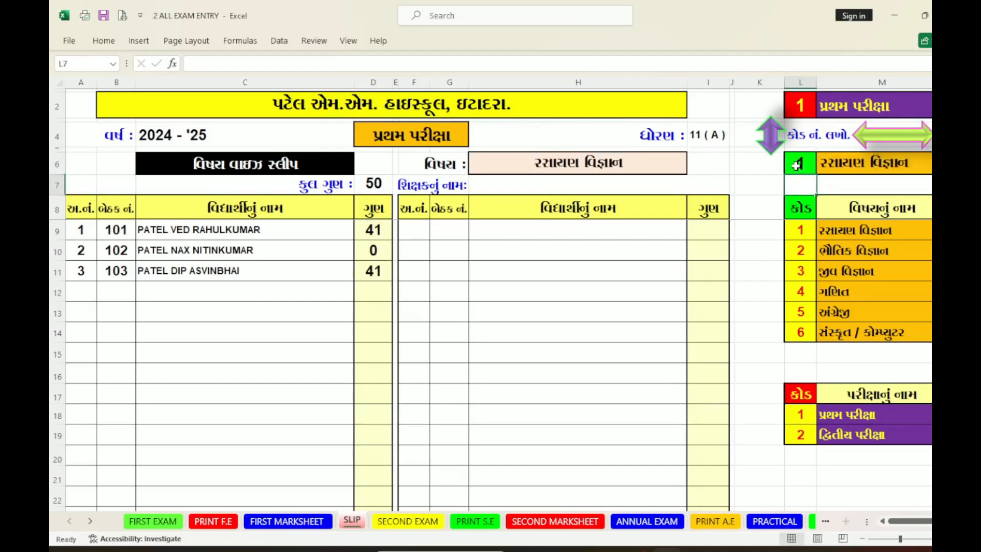
- Review the first-exam sheets in order: FIRST EXAM, PRINT F.E, FIRST MARKSHEET and SLIP
left_click(152, 521)
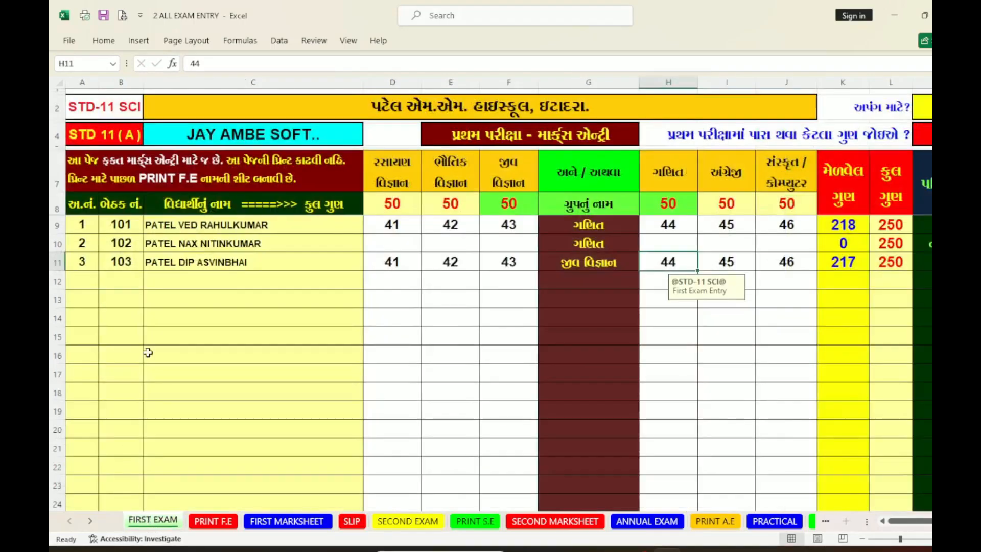
left_click(213, 521)
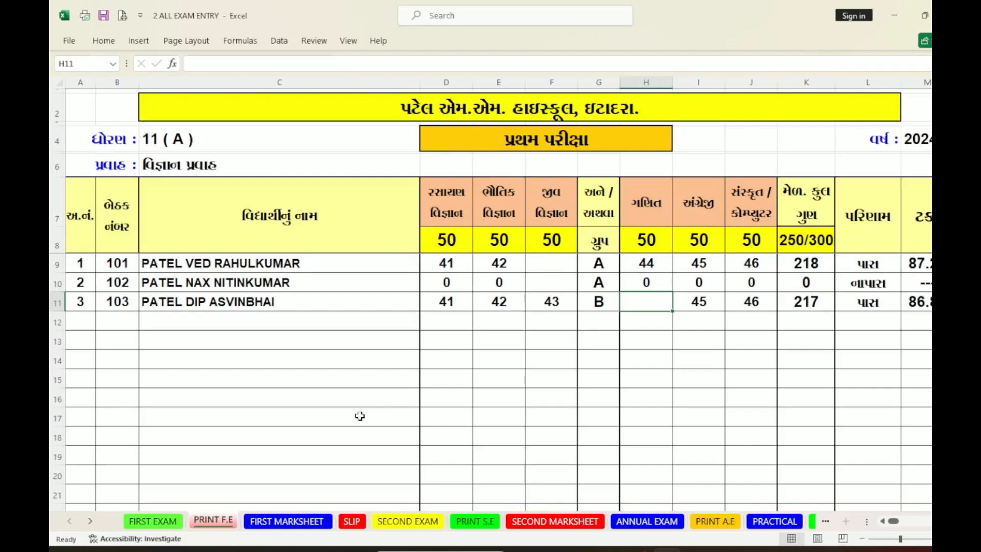
left_click(266, 523)
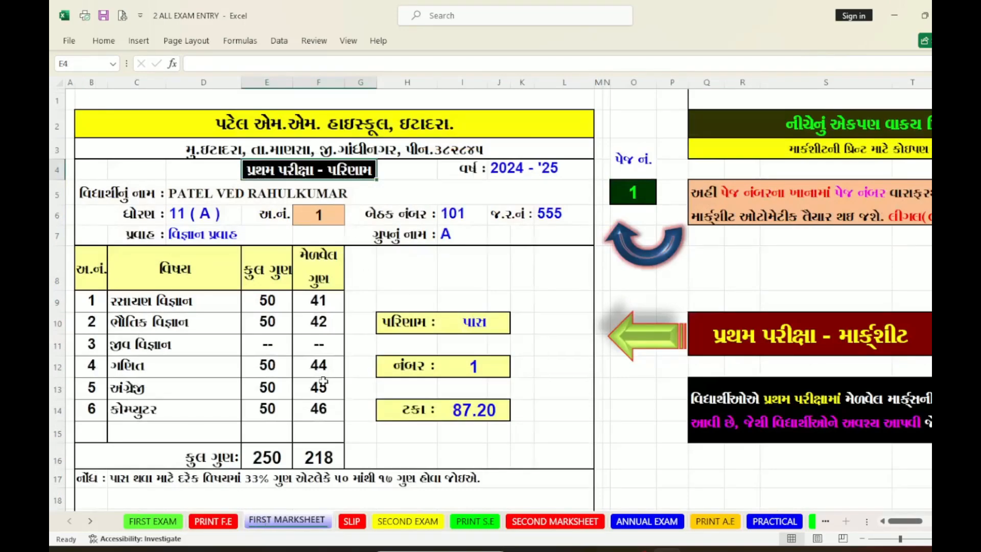
left_click(352, 521)
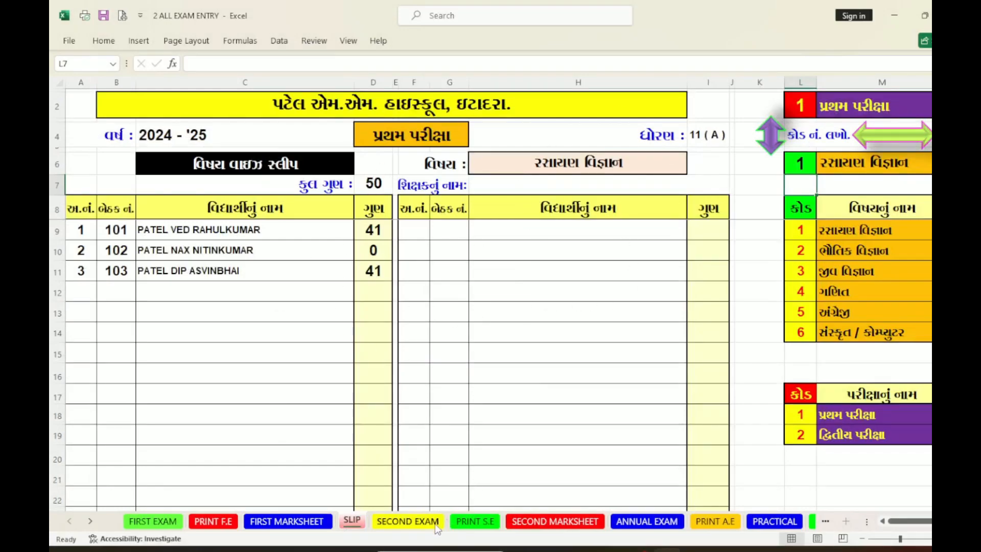
- Review the second-exam sheets in order: SECOND EXAM, PRINT S.E and SECOND MARKSHEET
left_click(404, 524)
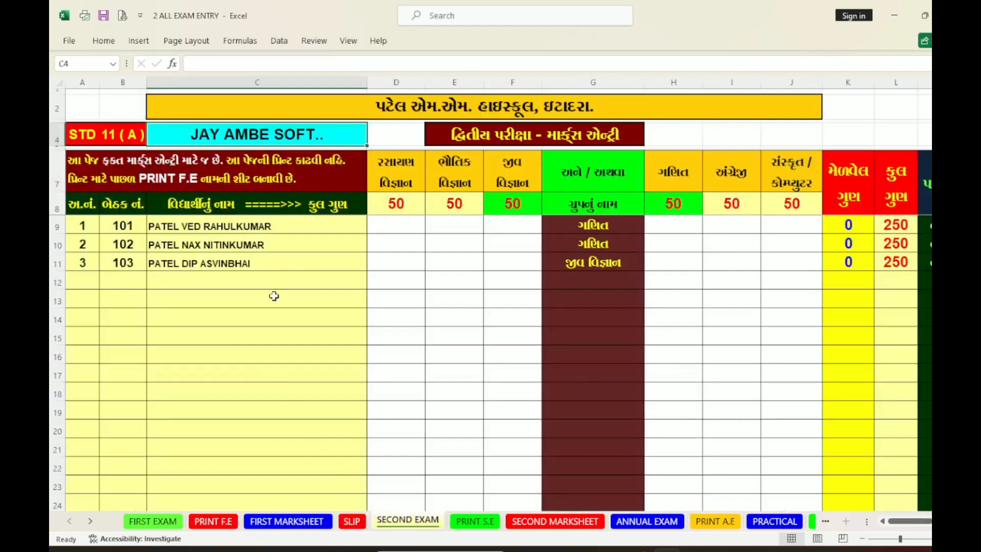
left_click(475, 521)
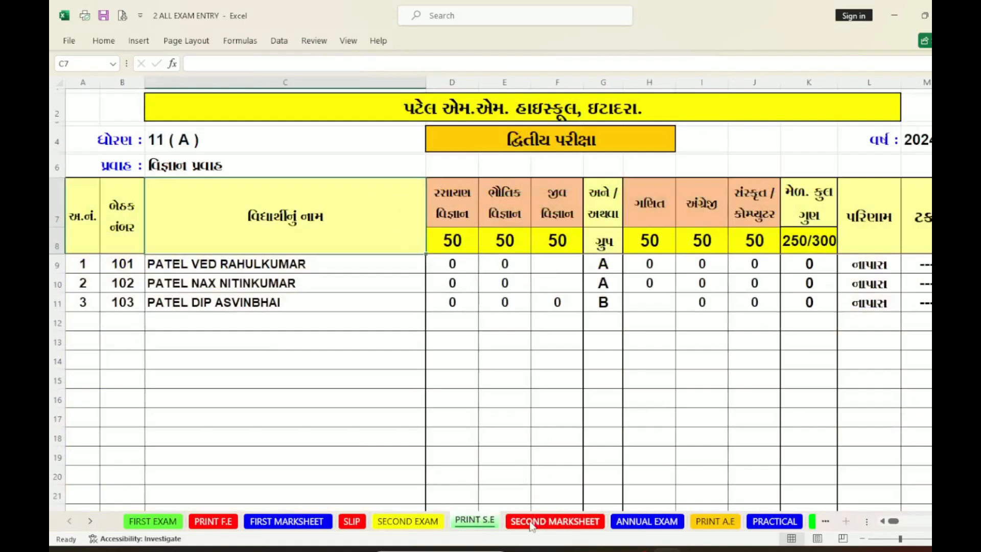
left_click(547, 522)
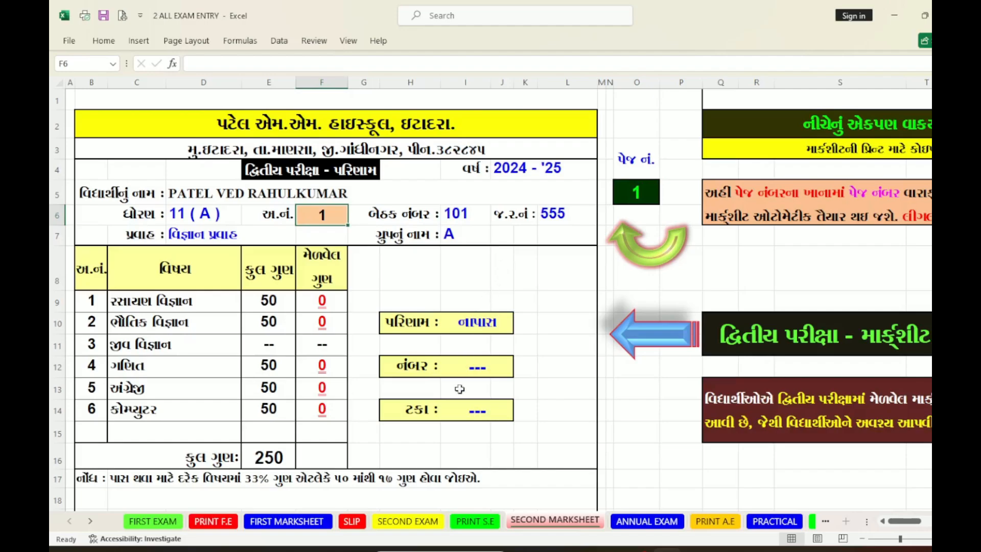
- On the SLIP sheet, set the exam code in L2 to 2 so the slip covers the second exam
left_click(351, 521)
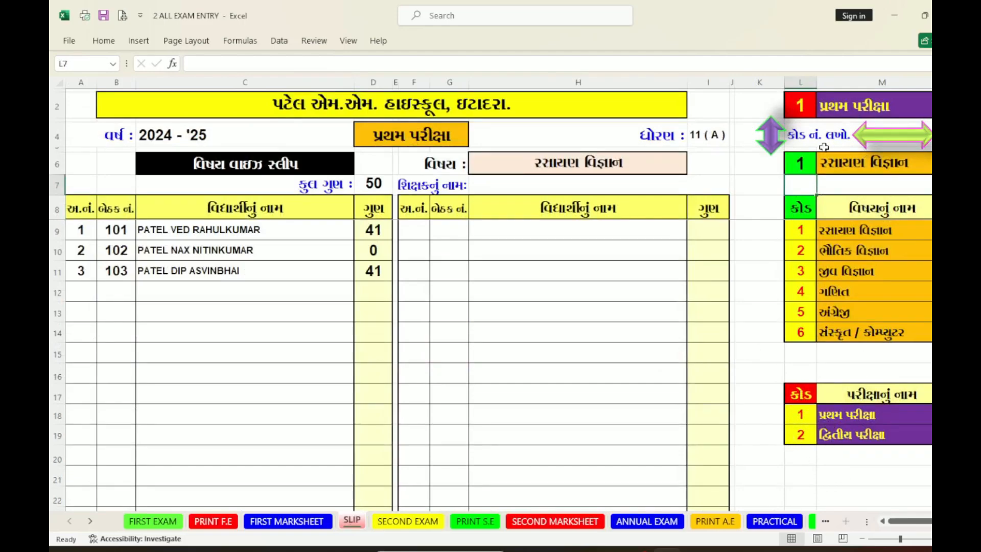
left_click(838, 411)
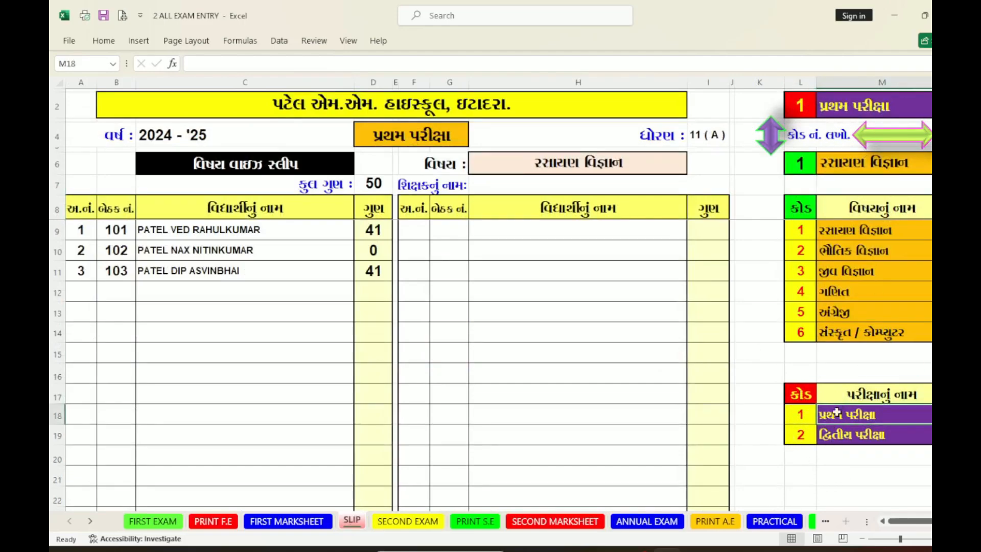
left_click(828, 437)
left_click(802, 109)
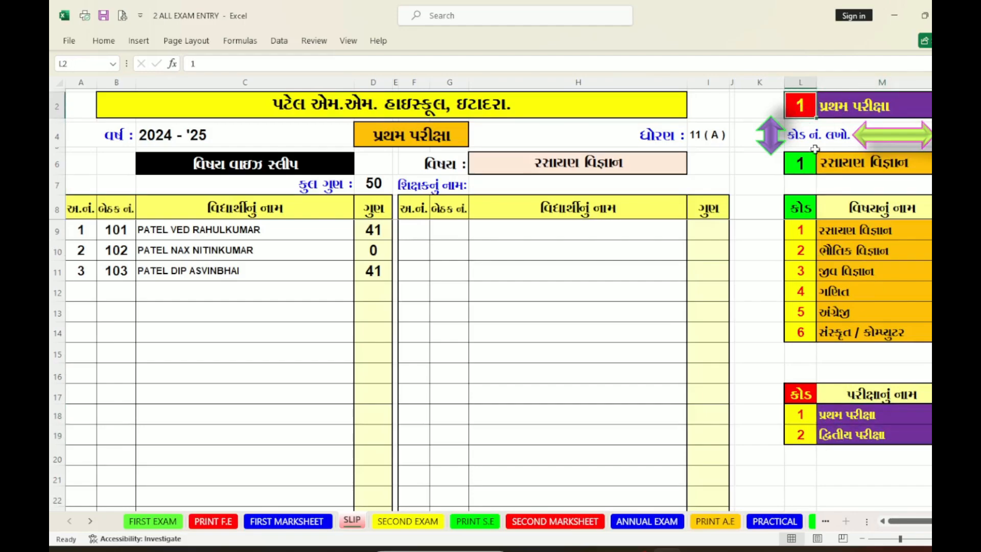
type("2")
key("Return")
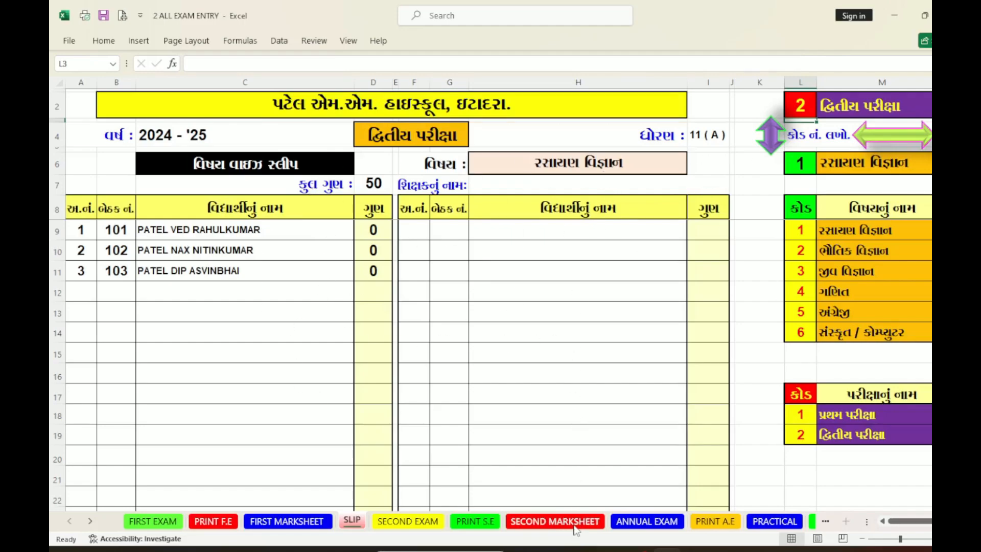
- Look over the SECOND MARKSHEET sheet, the ANNUAL EXAM entry sheet and the PRINT PRACTICAL sheet
left_click(555, 522)
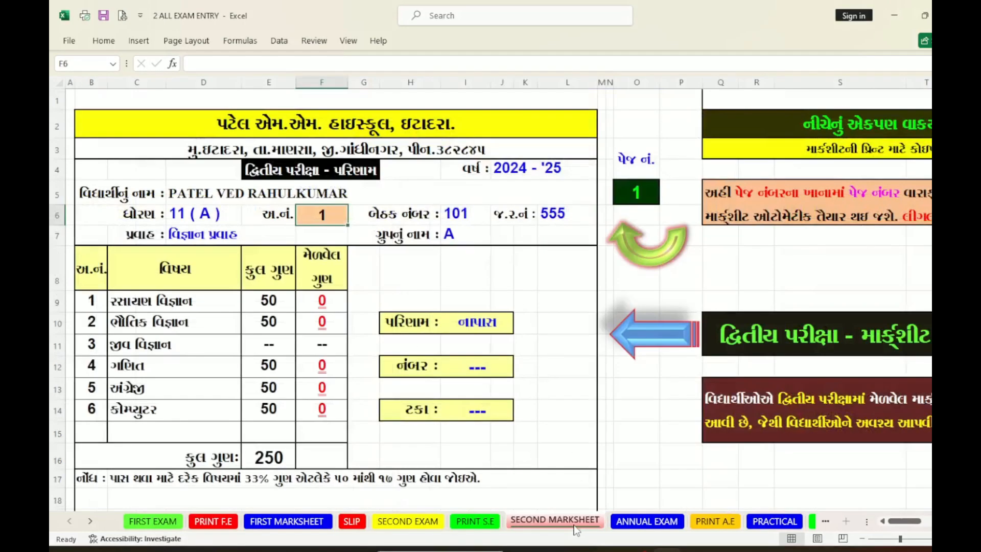
left_click(647, 521)
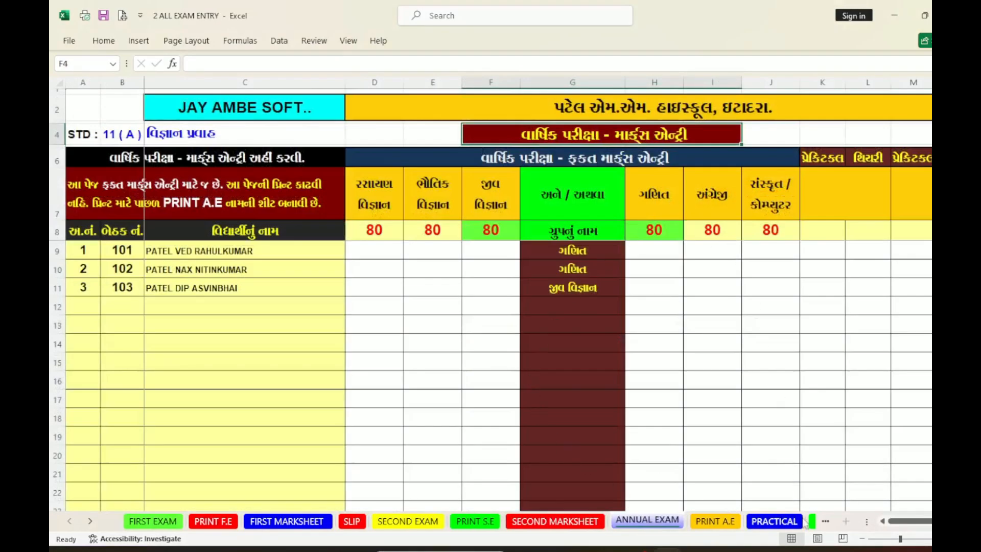
left_click(728, 522)
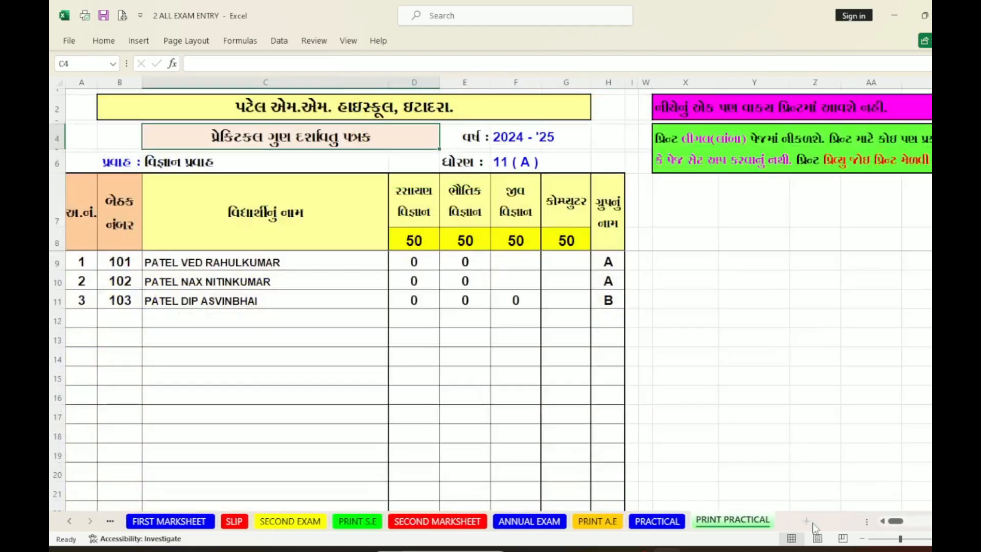
left_click(813, 521)
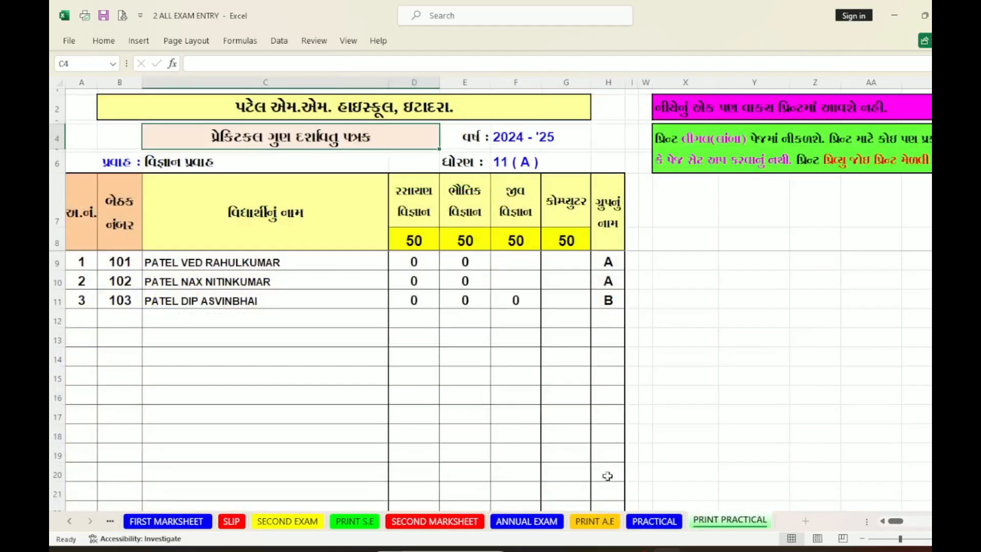
- Return to the FIRST EXAM sheet and select the second student's Physics mark cell, E10
left_click(68, 522)
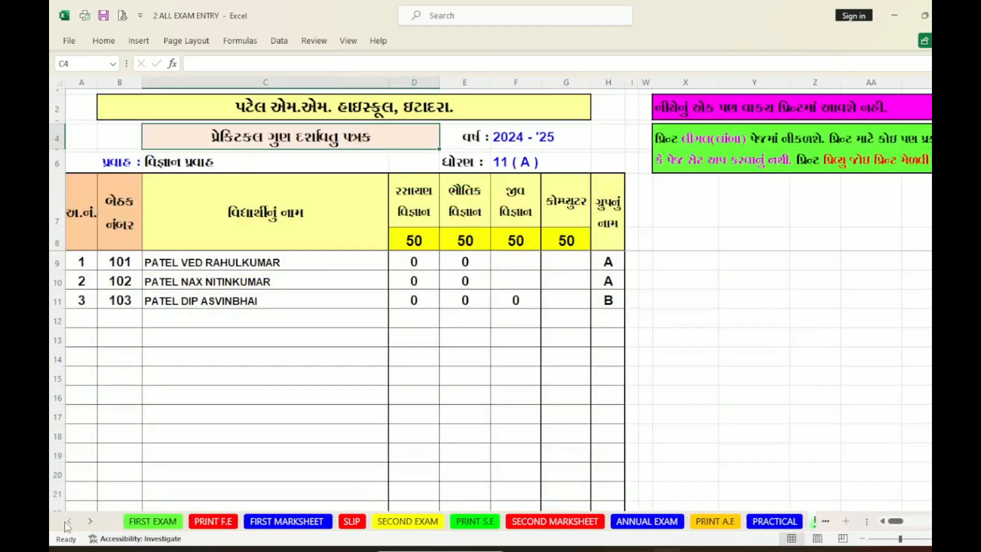
left_click(417, 281)
left_click(173, 521)
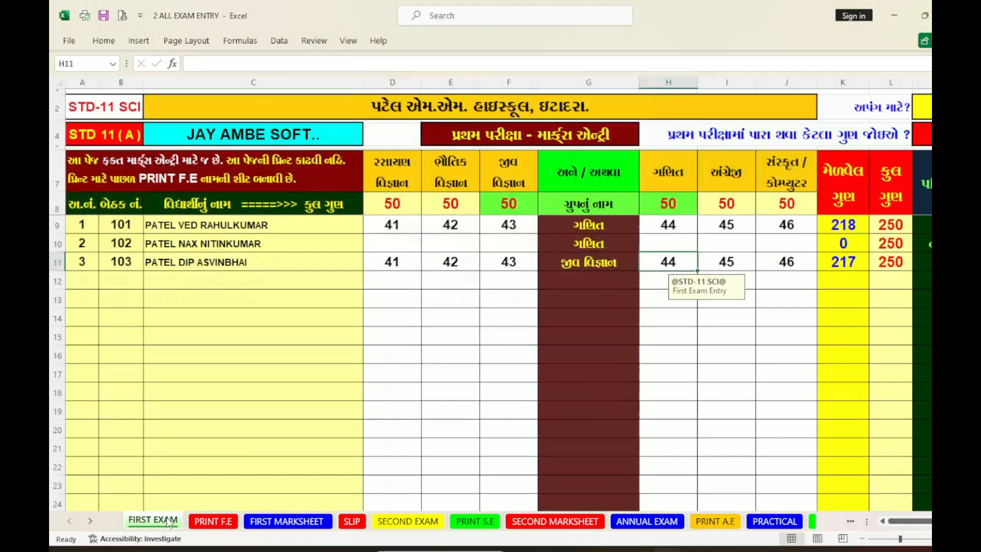
left_click(477, 237)
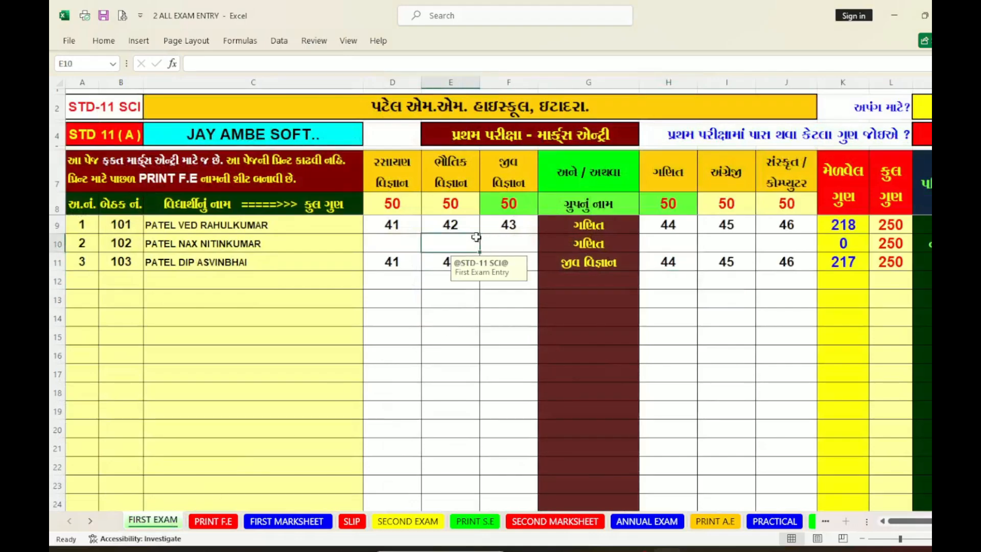